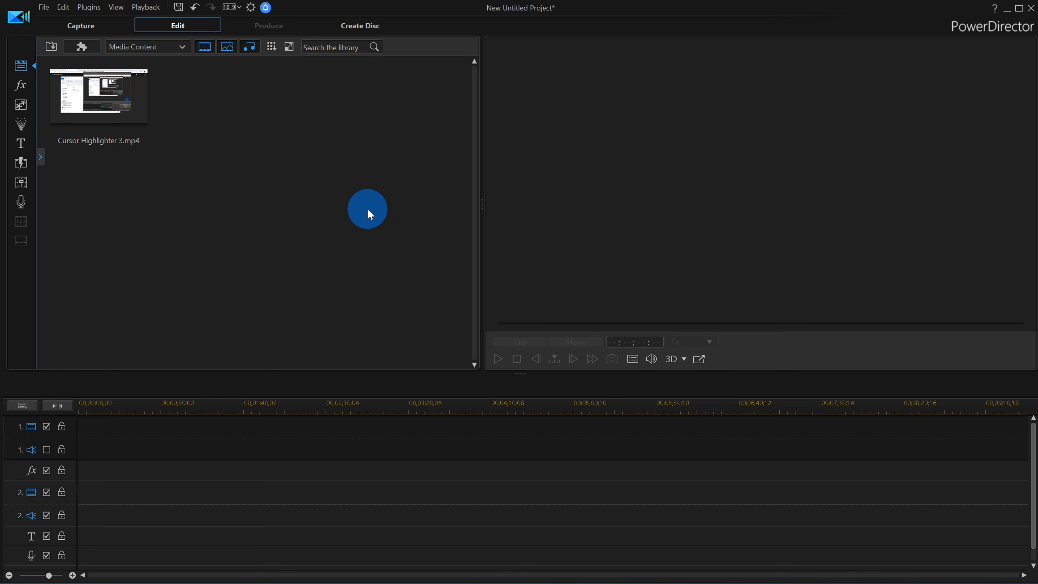
# Place the Cursor Highlighter 3.mp4 clip at the start of video track 1.
pyautogui.click(107, 109)
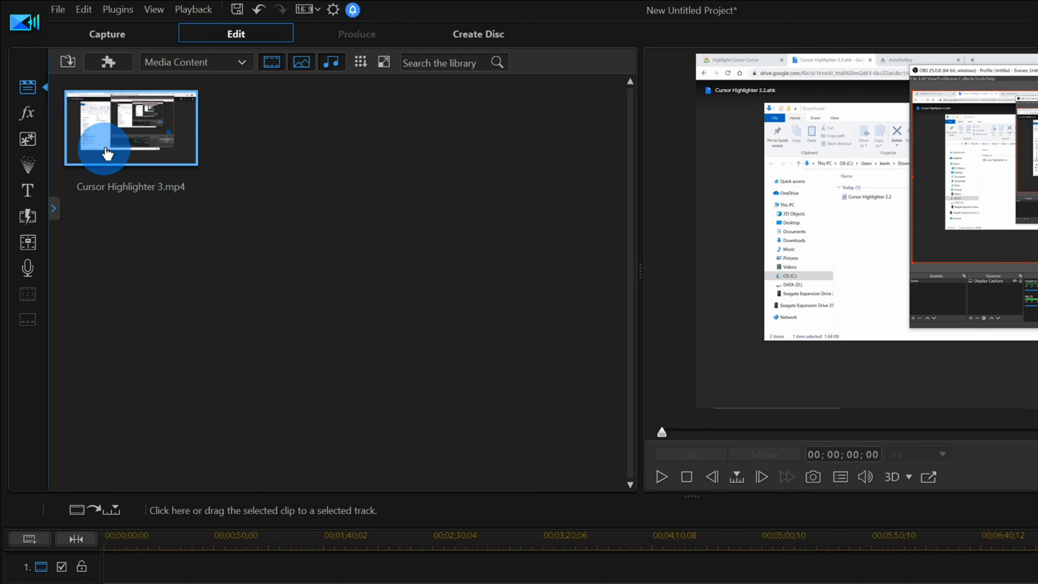
pyautogui.moveTo(153, 136)
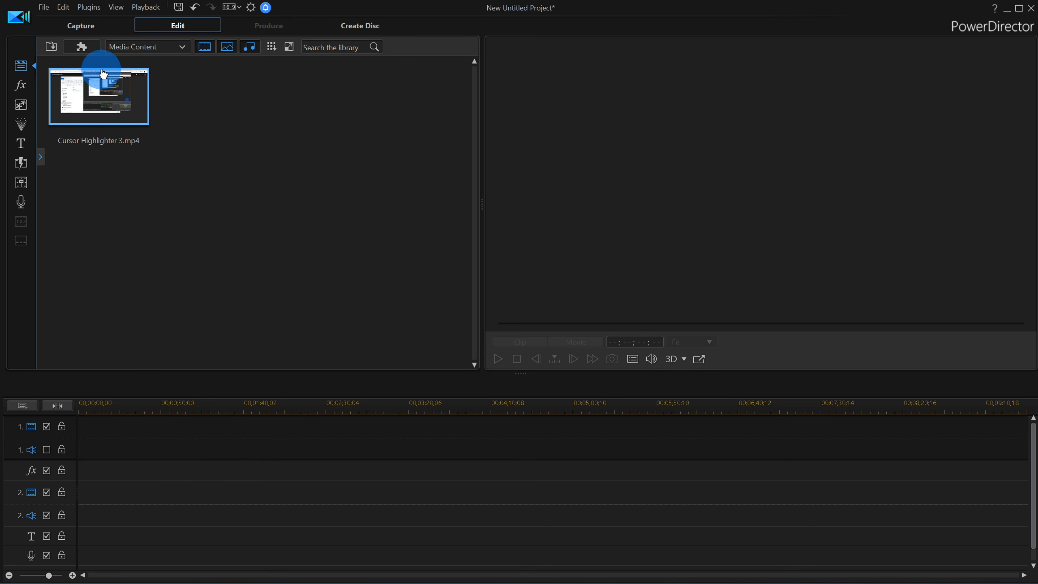
pyautogui.moveTo(105, 98)
pyautogui.mouseDown()
pyautogui.moveTo(103, 354)
pyautogui.moveTo(77, 445)
pyautogui.mouseUp()
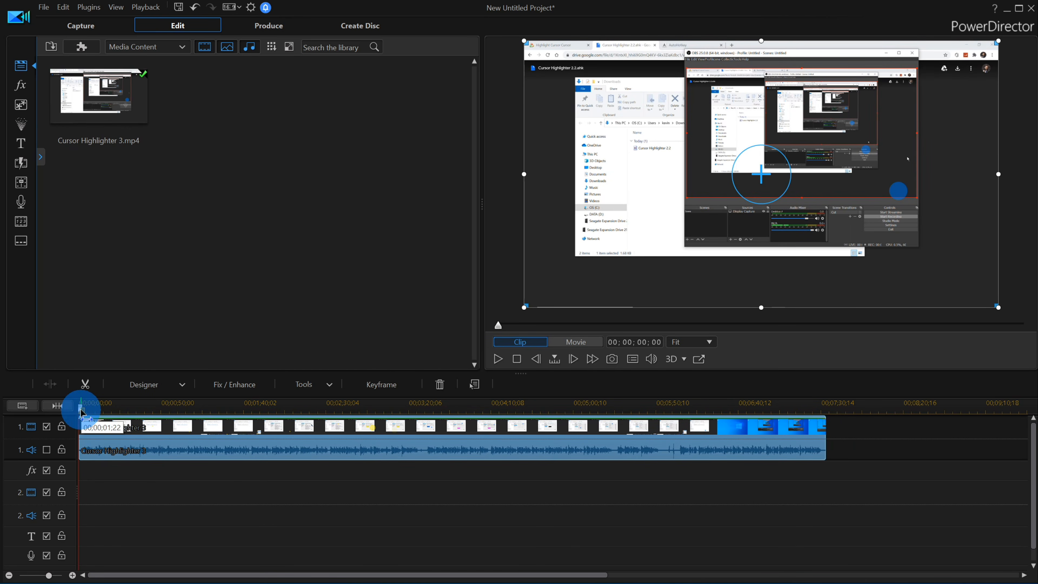
# Find the moment the Cursor Highlighter dialog appears in the video and open the clip in the PiP Designer.
pyautogui.moveTo(81, 409); pyautogui.dragTo(96, 411)
pyautogui.click(96, 424)
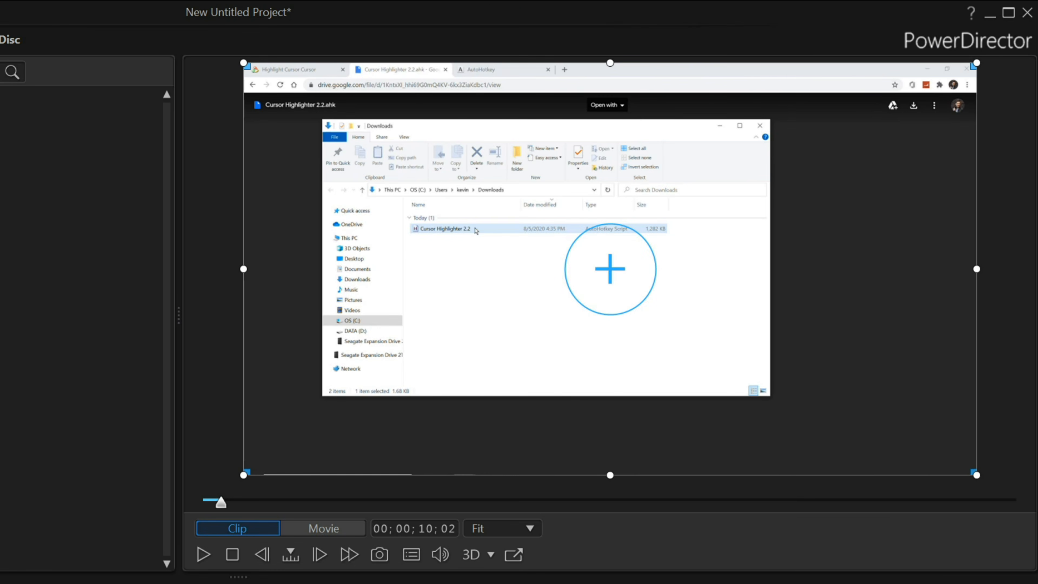
pyautogui.press('space')
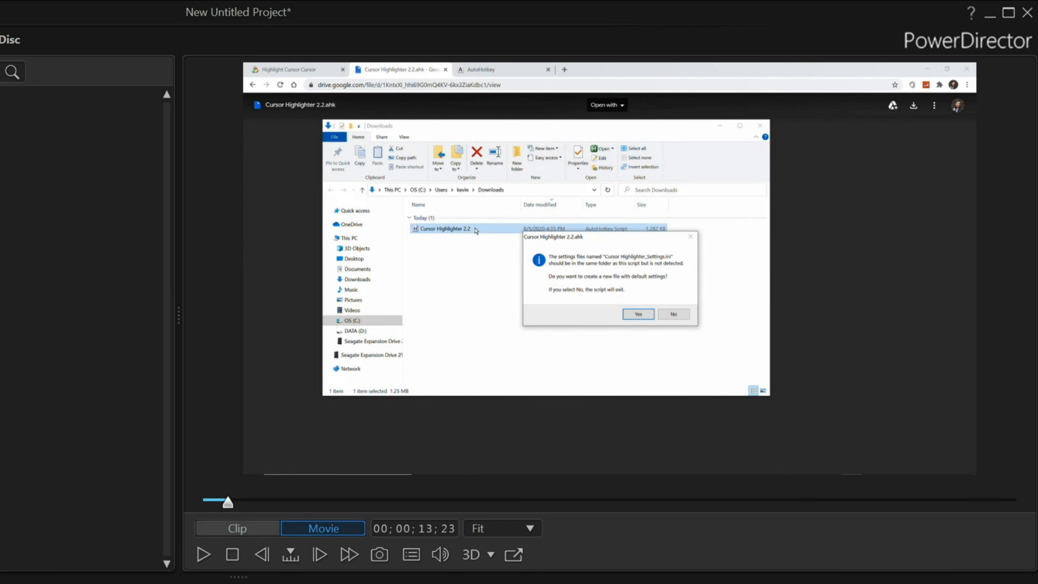
pyautogui.click(610, 269)
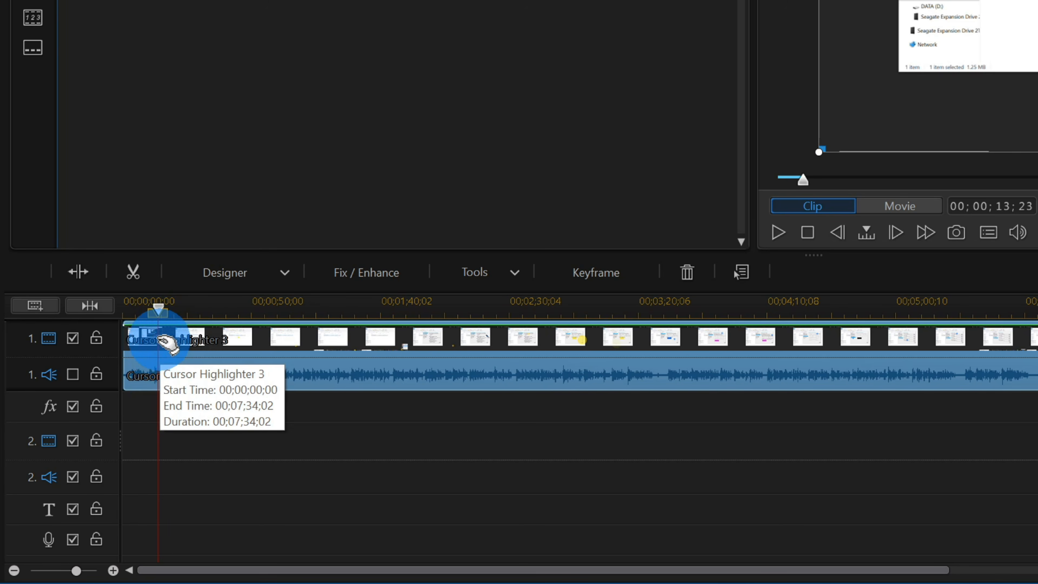
pyautogui.doubleClick(159, 339)
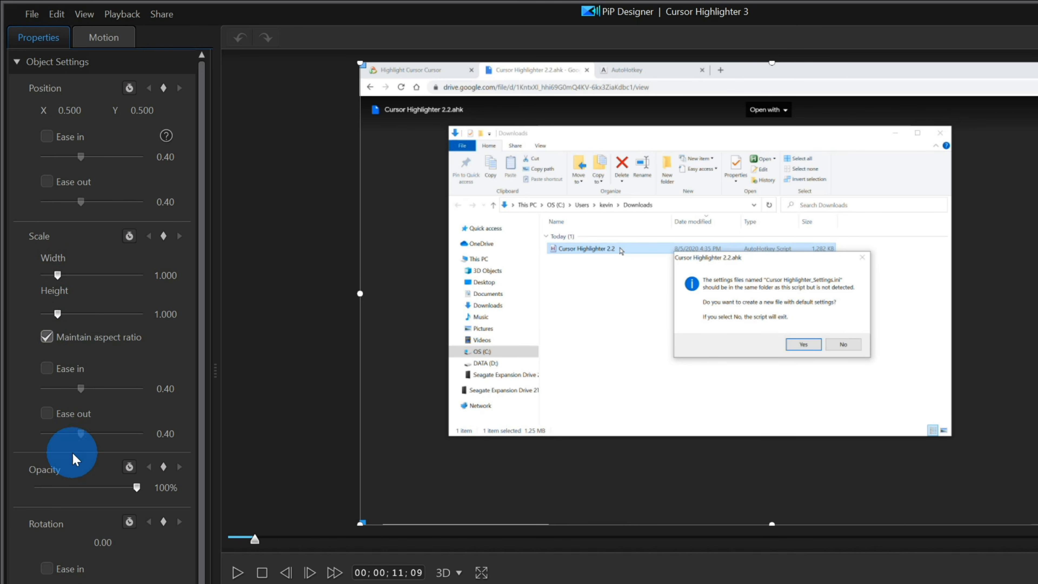
# Add position and scale keyframes to the clip at 00;00;11;09.
pyautogui.scroll(-3, 110, 476)
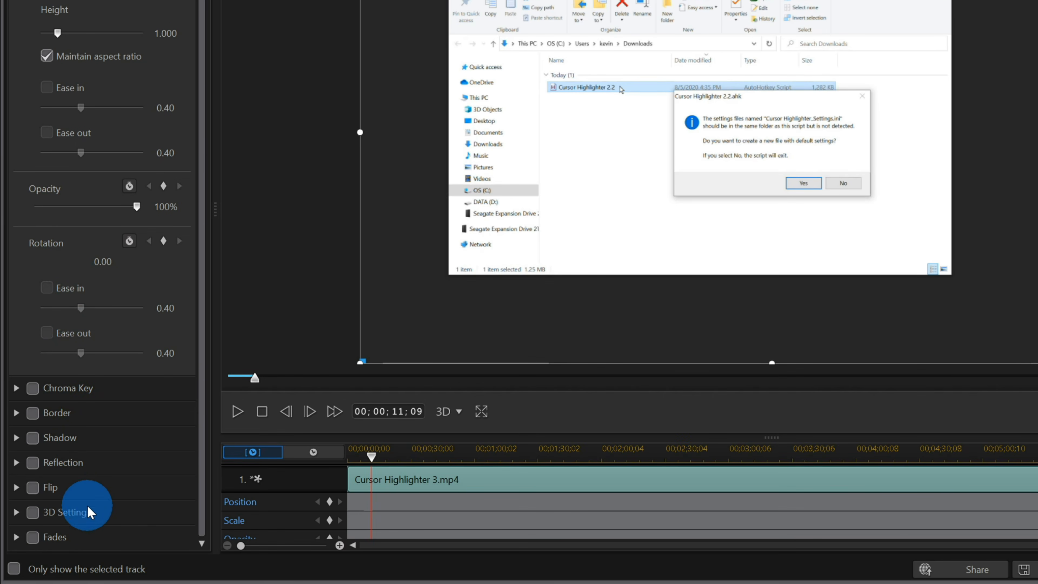
pyautogui.scroll(3, 88, 506)
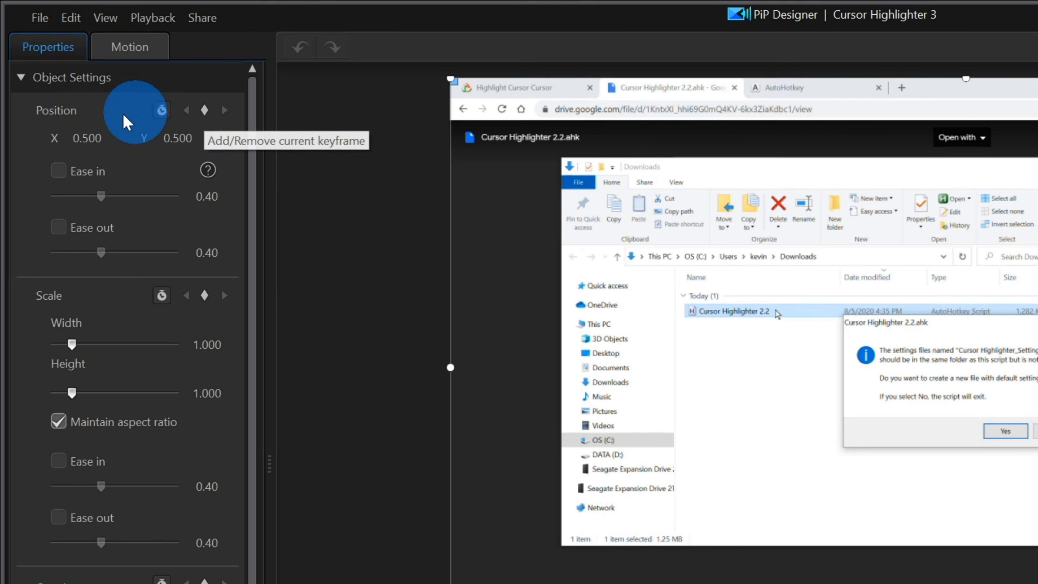
pyautogui.click(204, 110)
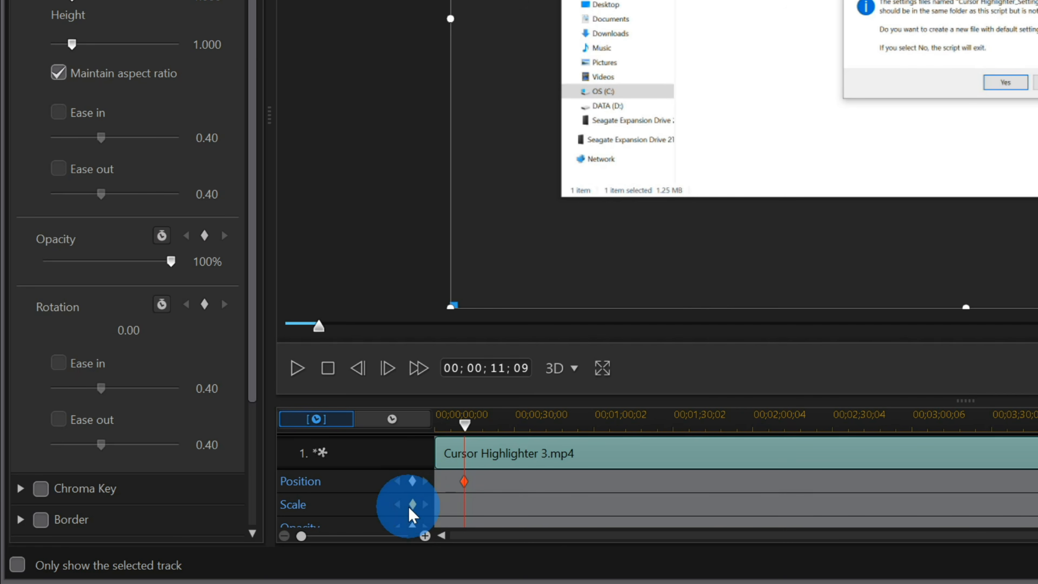
pyautogui.click(413, 507)
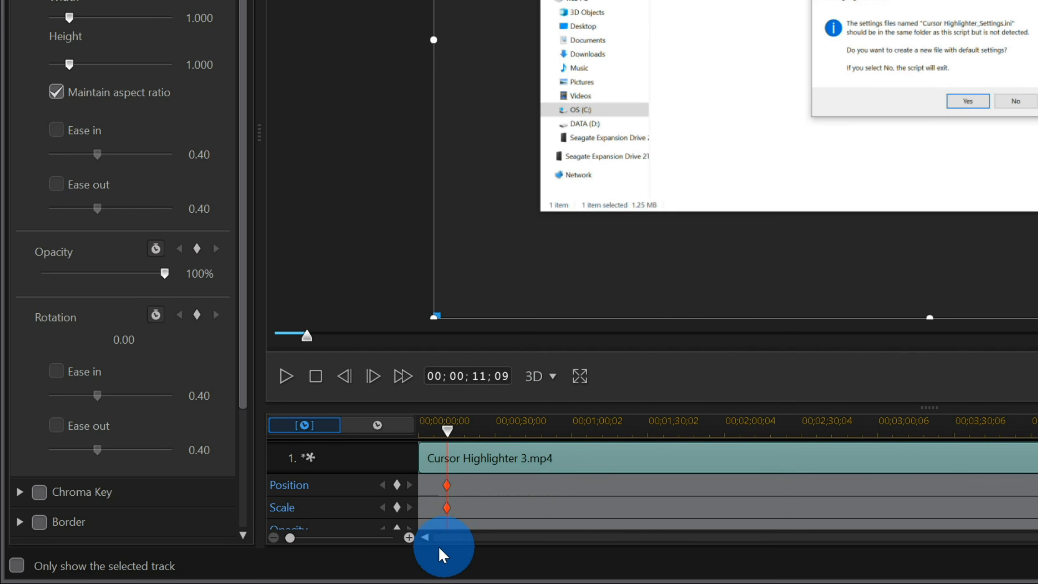
# Add a second pair of position and scale keyframes at 00;00;12;00.
pyautogui.click(409, 538)
pyautogui.click(409, 537)
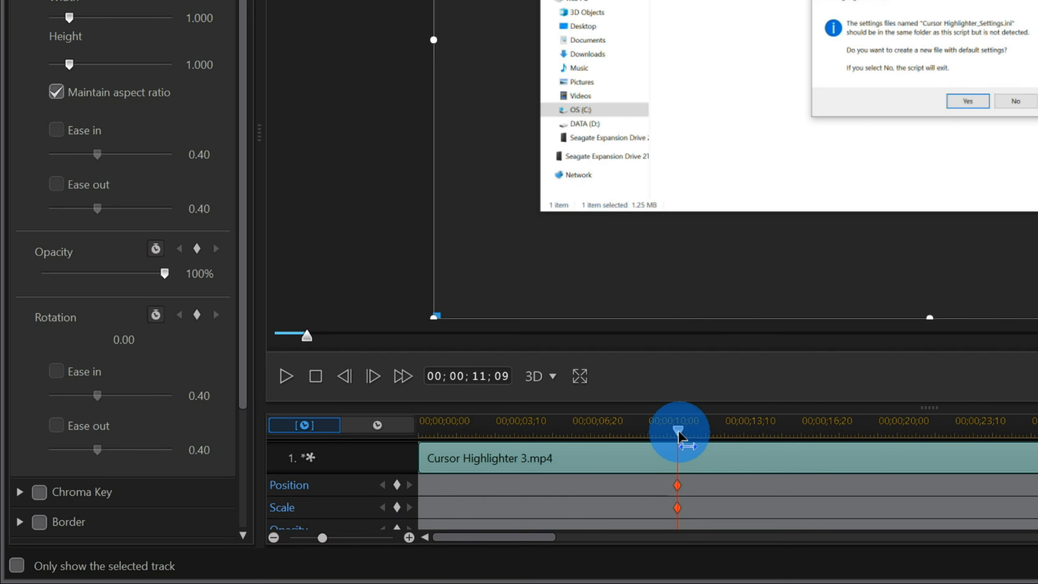
pyautogui.moveTo(679, 431); pyautogui.dragTo(694, 431)
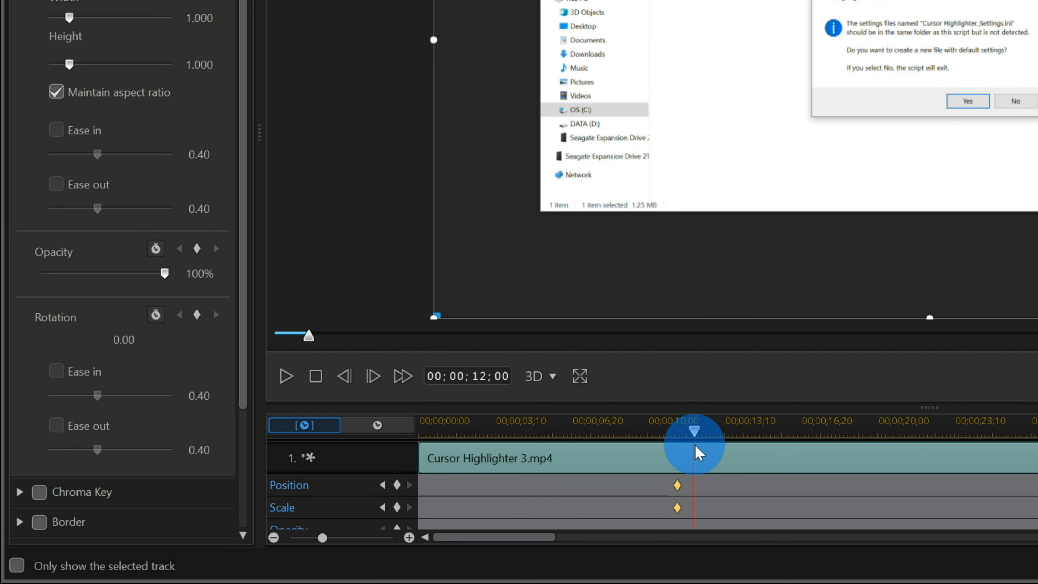
pyautogui.click(399, 486)
pyautogui.click(395, 507)
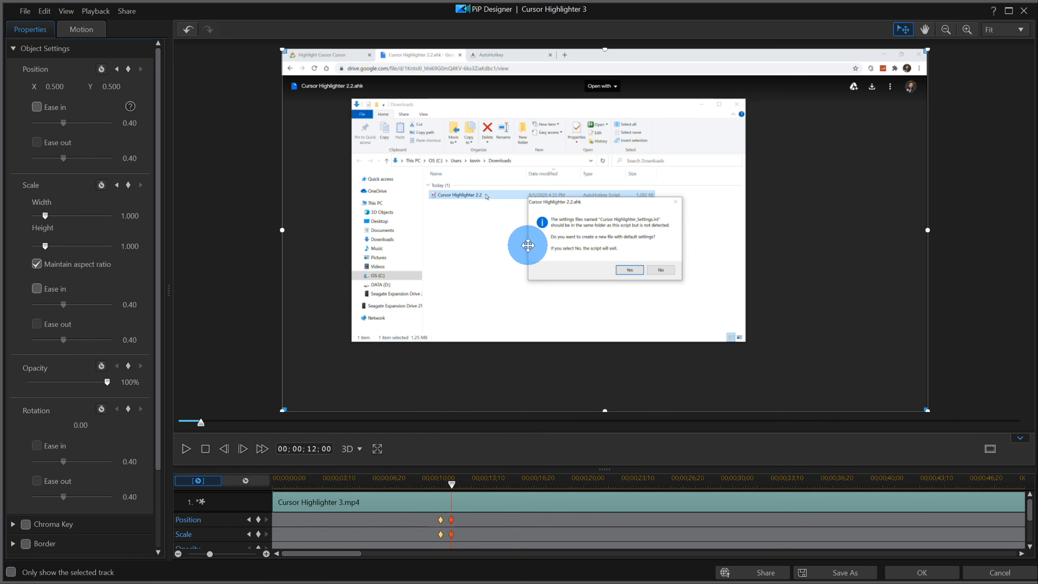
# Enlarge the clip at the second keyframe to a scale of about 1.72 and place it at about X 0.662, Y 0.500.
pyautogui.scroll(-9, 528, 245)
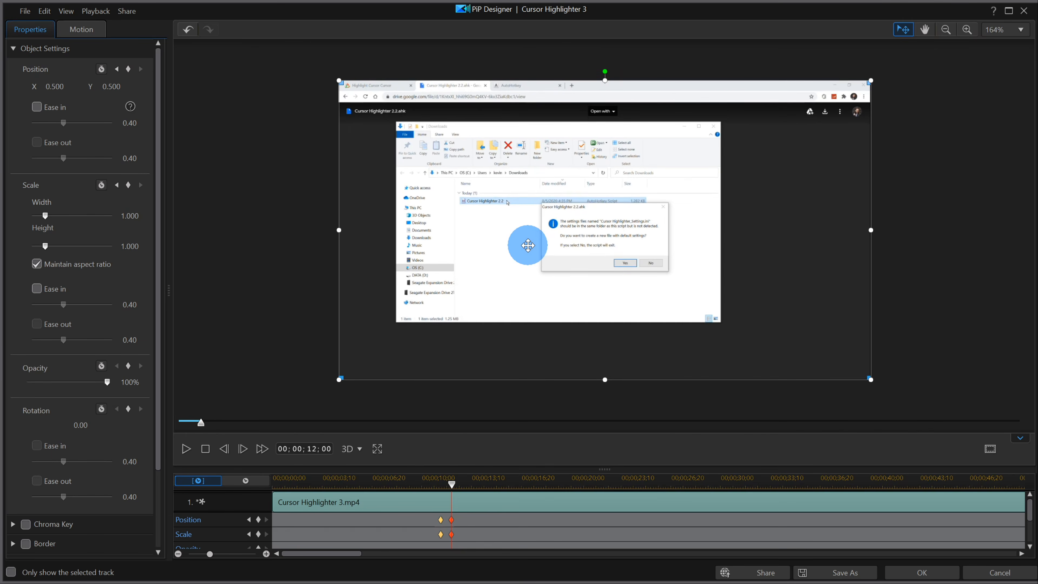
pyautogui.click(946, 29)
pyautogui.click(946, 30)
pyautogui.click(947, 32)
pyautogui.click(946, 31)
pyautogui.click(947, 32)
pyautogui.click(947, 31)
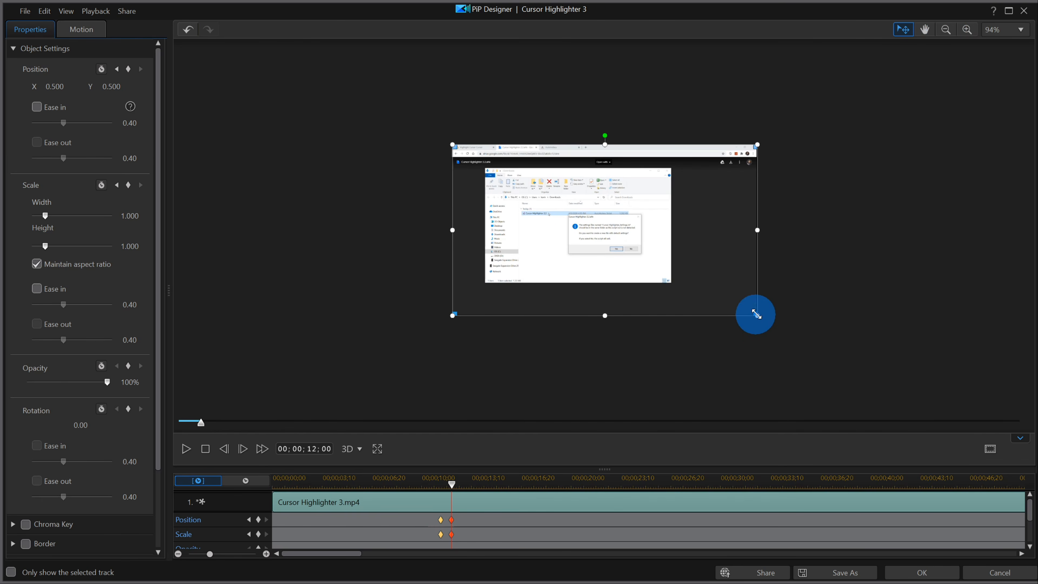
pyautogui.moveTo(757, 314); pyautogui.dragTo(914, 403)
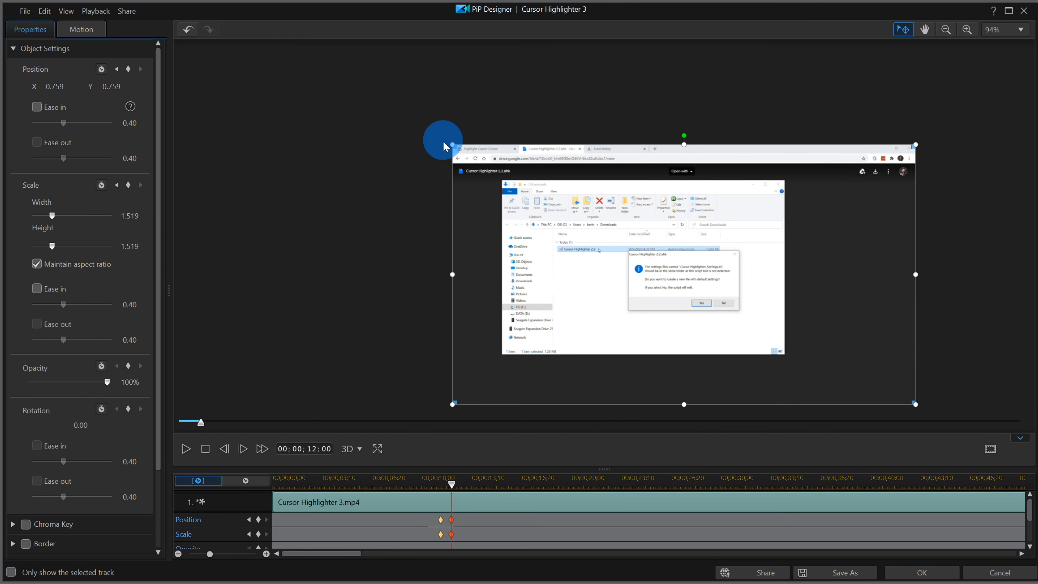
pyautogui.moveTo(452, 143); pyautogui.dragTo(421, 108)
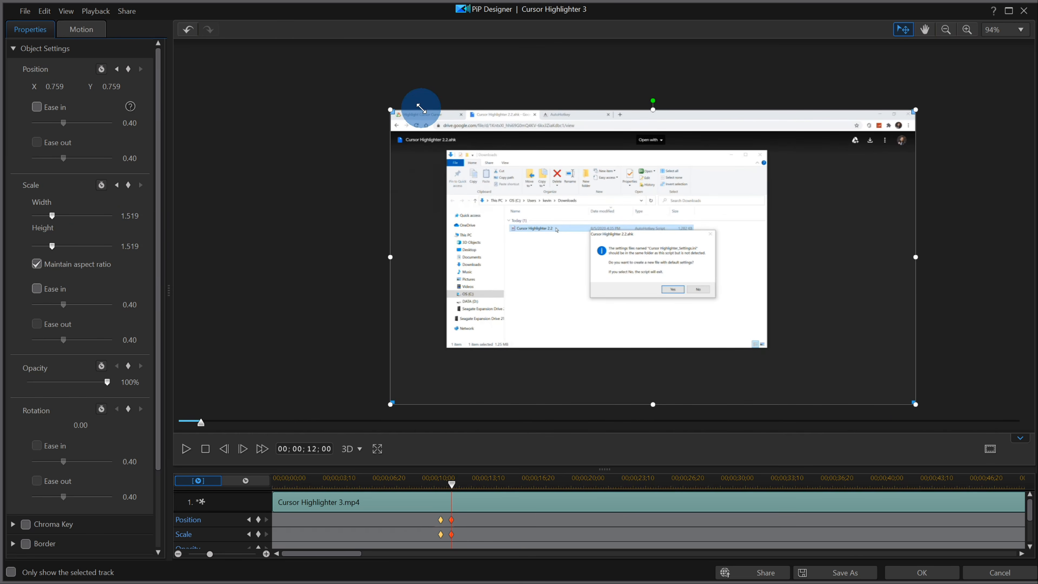
pyautogui.moveTo(662, 252); pyautogui.dragTo(664, 248)
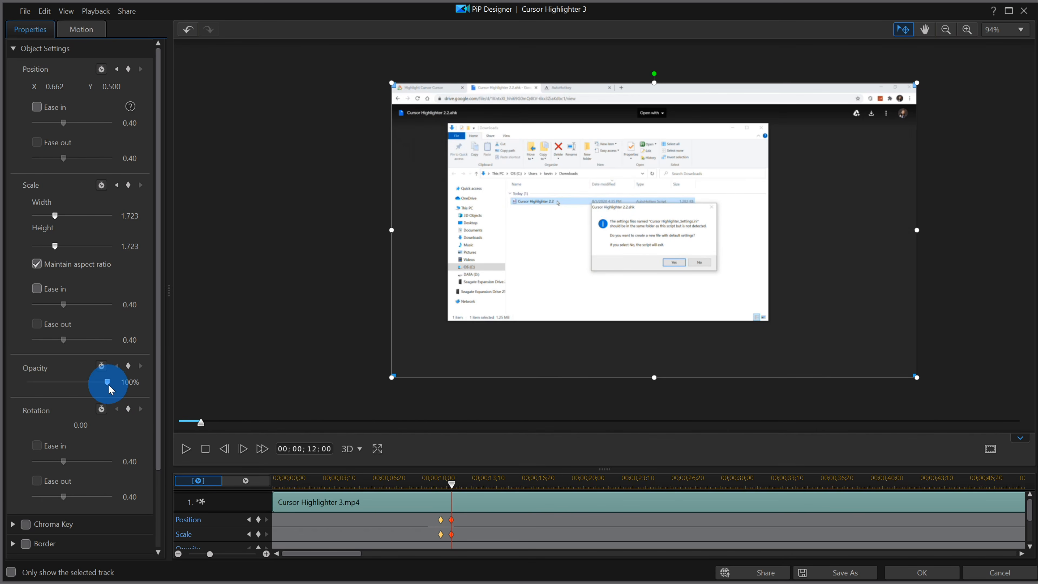
# With opacity lowered to 18% for framing, scale the clip to about 1.975 at X 0.500, Y 0.423, and restore 100% opacity.
pyautogui.moveTo(107, 386); pyautogui.dragTo(41, 383)
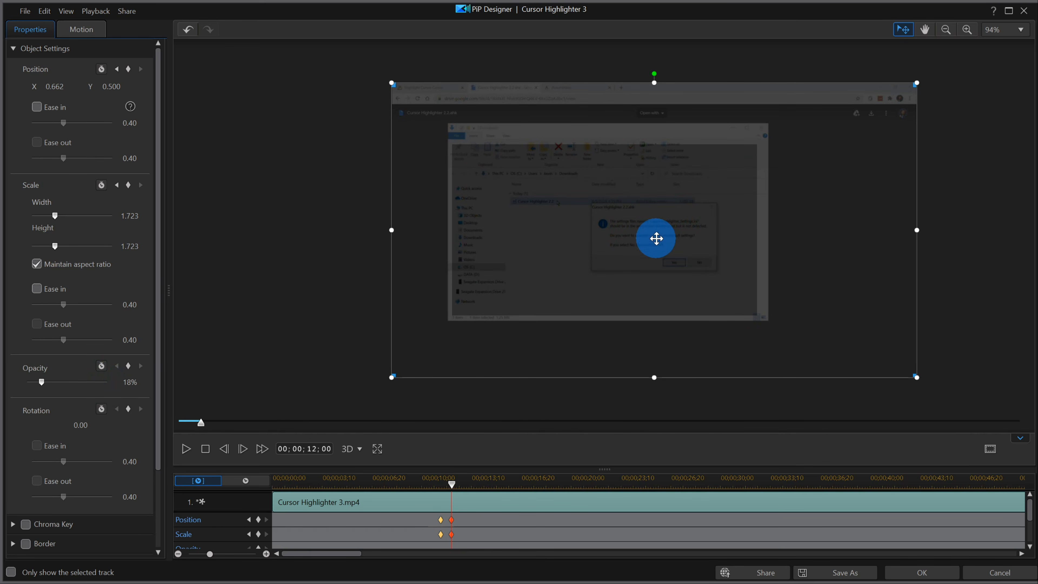
pyautogui.moveTo(657, 233); pyautogui.dragTo(605, 218)
pyautogui.moveTo(866, 362); pyautogui.dragTo(943, 403)
pyautogui.moveTo(686, 281); pyautogui.dragTo(638, 261)
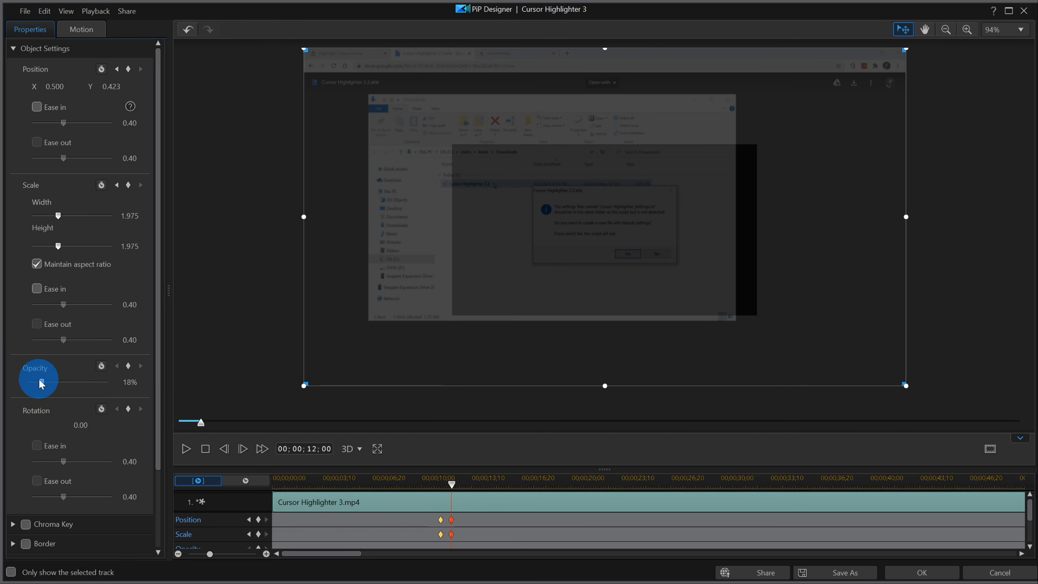
pyautogui.moveTo(41, 382); pyautogui.dragTo(130, 390)
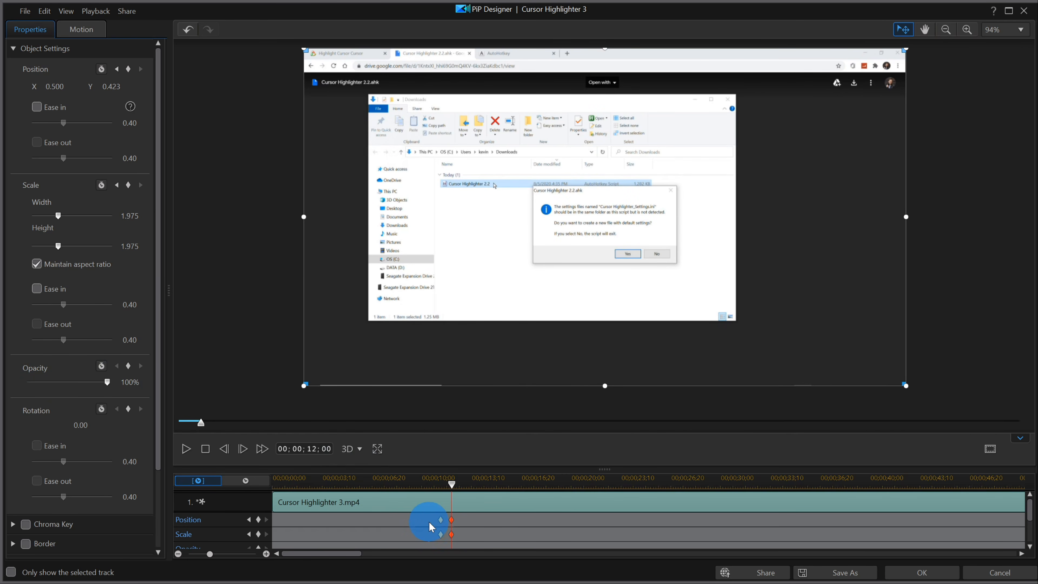
# Check the clip's framing at the first and second position and scale keyframes.
pyautogui.click(442, 522)
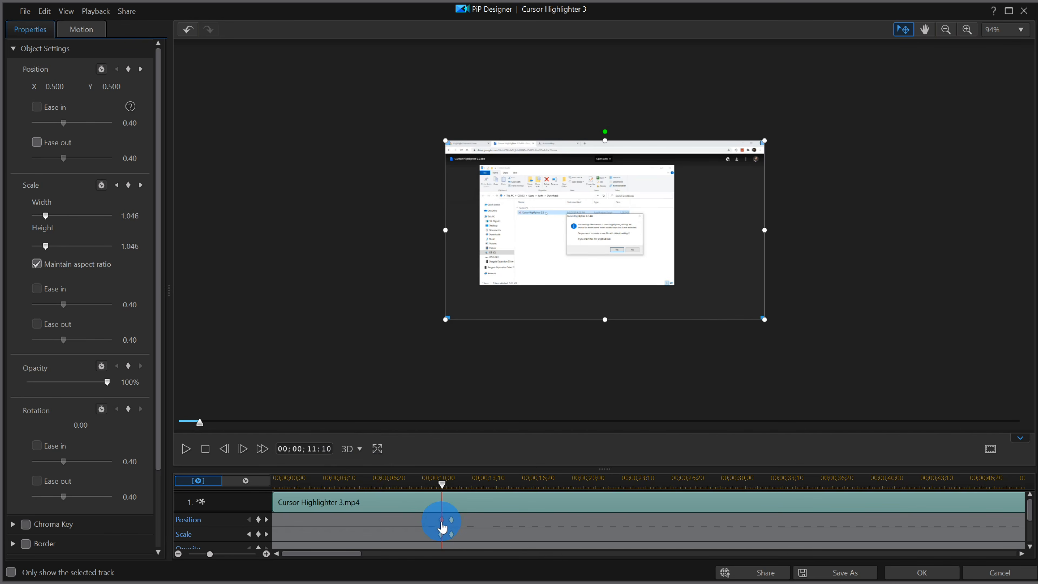
pyautogui.click(451, 523)
pyautogui.click(452, 534)
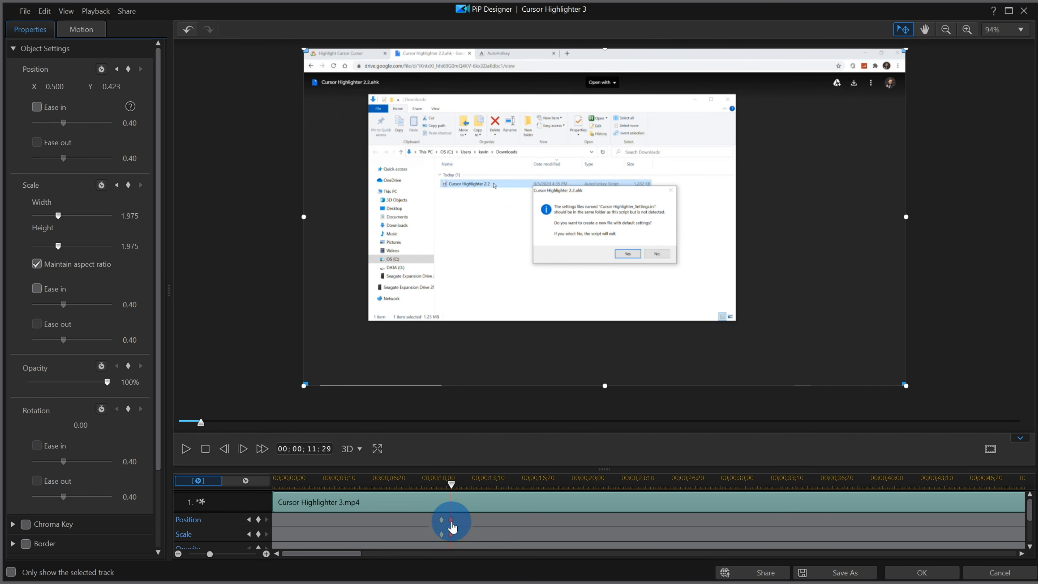
pyautogui.click(452, 534)
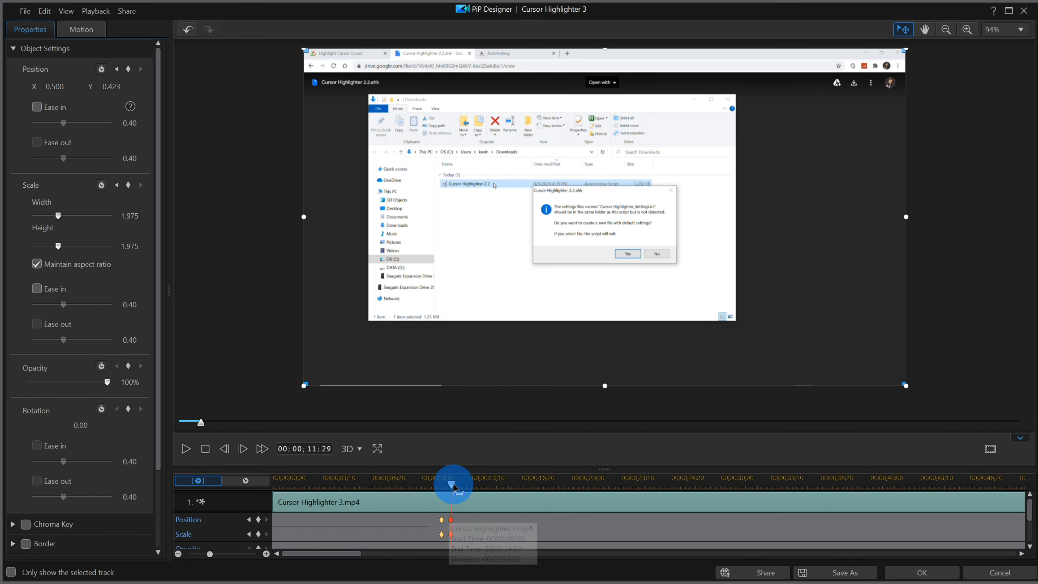
# Scrub back and forth around the keyframes and play the zoom-in from 00;00;10;18.
pyautogui.moveTo(451, 486); pyautogui.dragTo(434, 486)
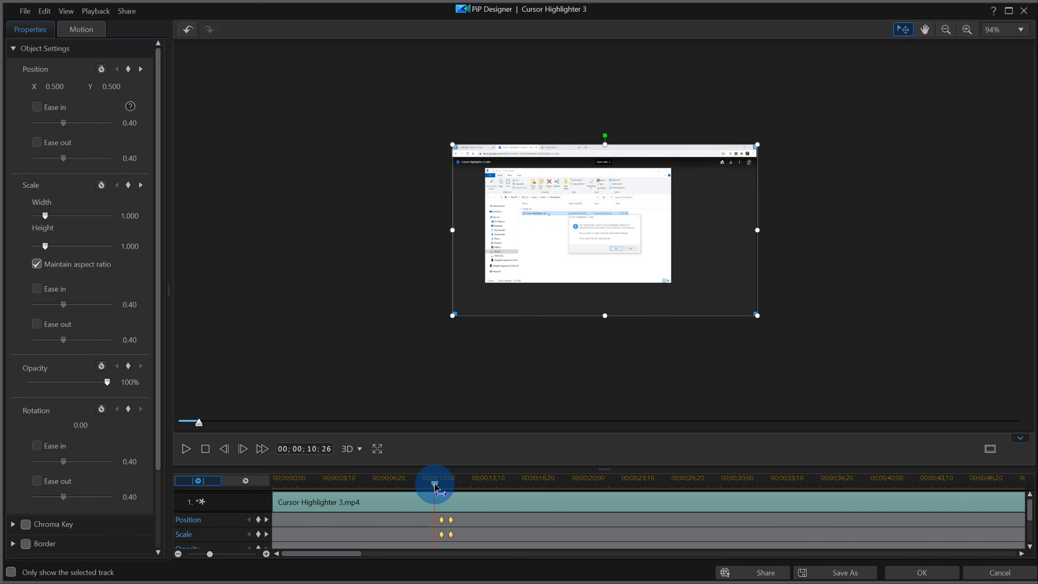
pyautogui.moveTo(436, 485); pyautogui.dragTo(403, 486)
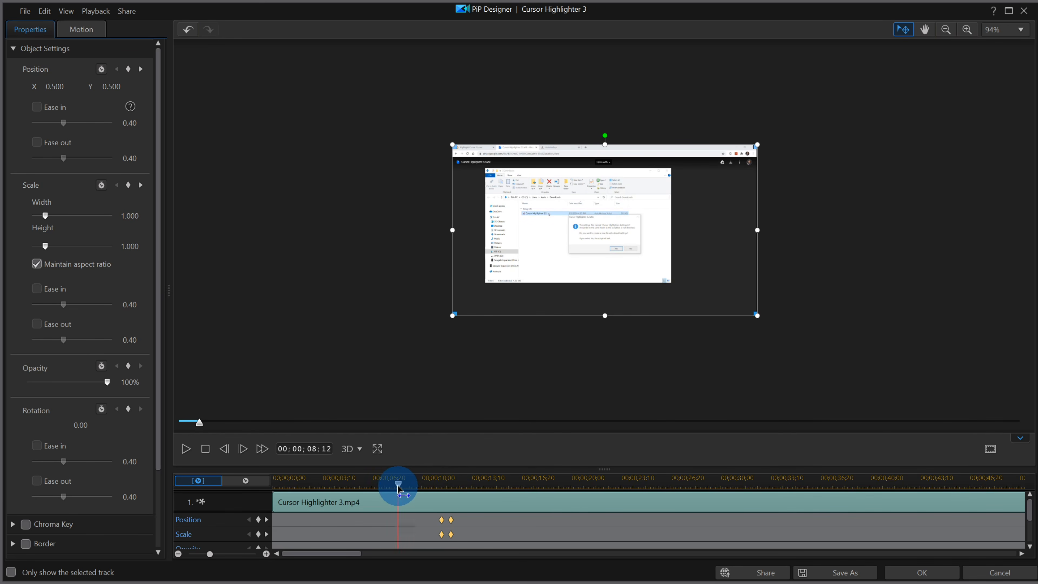
pyautogui.moveTo(426, 488); pyautogui.dragTo(442, 488)
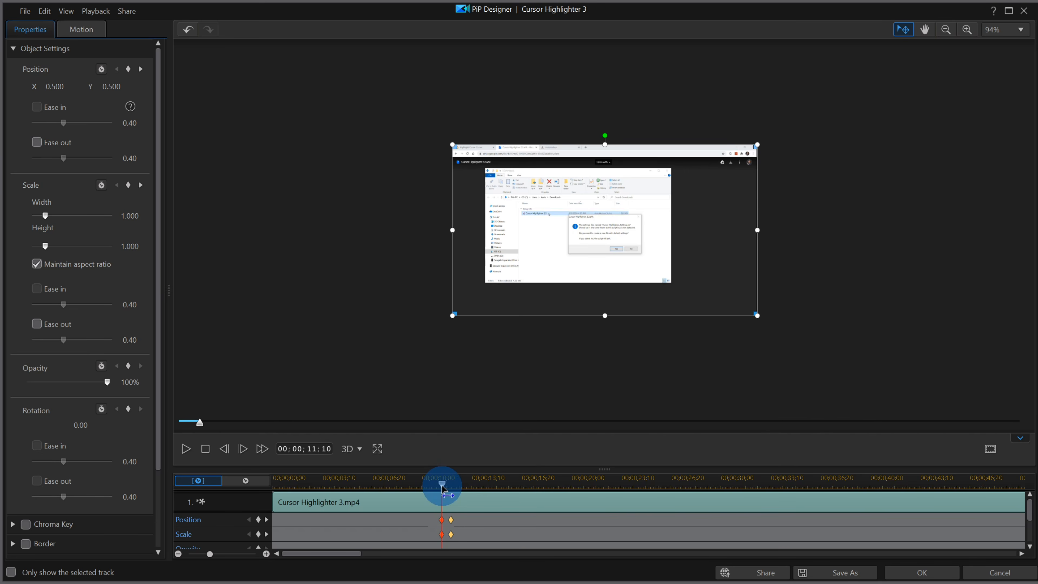
pyautogui.moveTo(442, 488)
pyautogui.mouseDown()
pyautogui.moveTo(451, 489)
pyautogui.moveTo(441, 486)
pyautogui.mouseUp()
pyautogui.moveTo(443, 486); pyautogui.dragTo(431, 488)
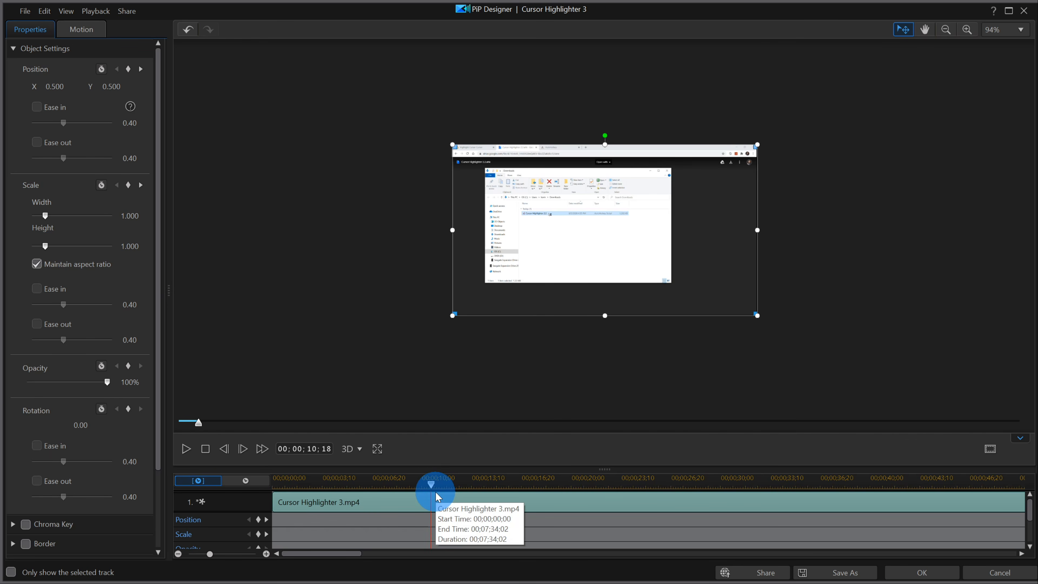
pyautogui.scroll(1, 542, 329)
pyautogui.press('space')
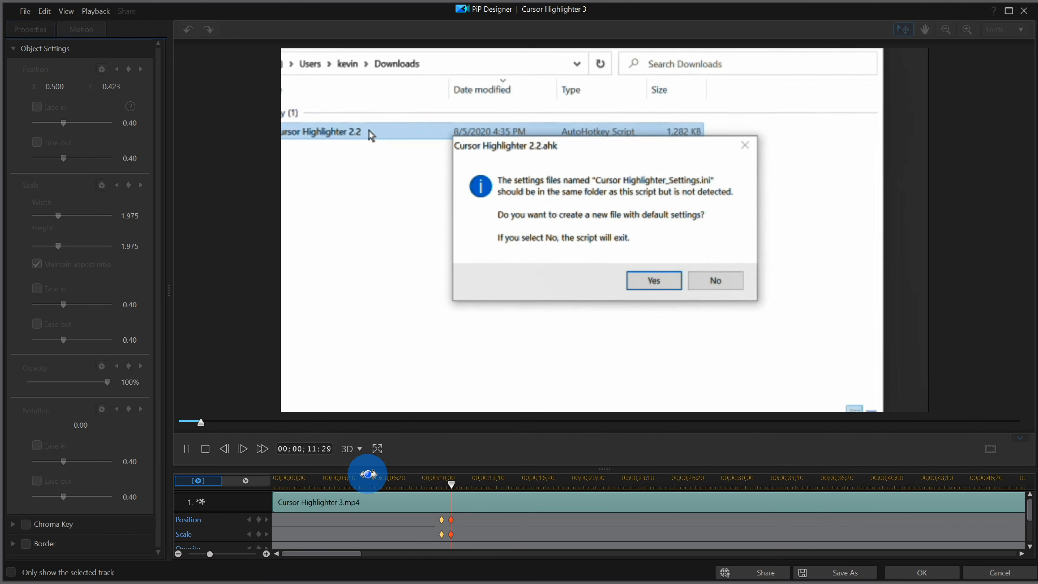
# Apply the PiP Designer edits and move the project playhead to 00;00;30;07, where the dialog's Yes button is chosen.
pyautogui.click(939, 572)
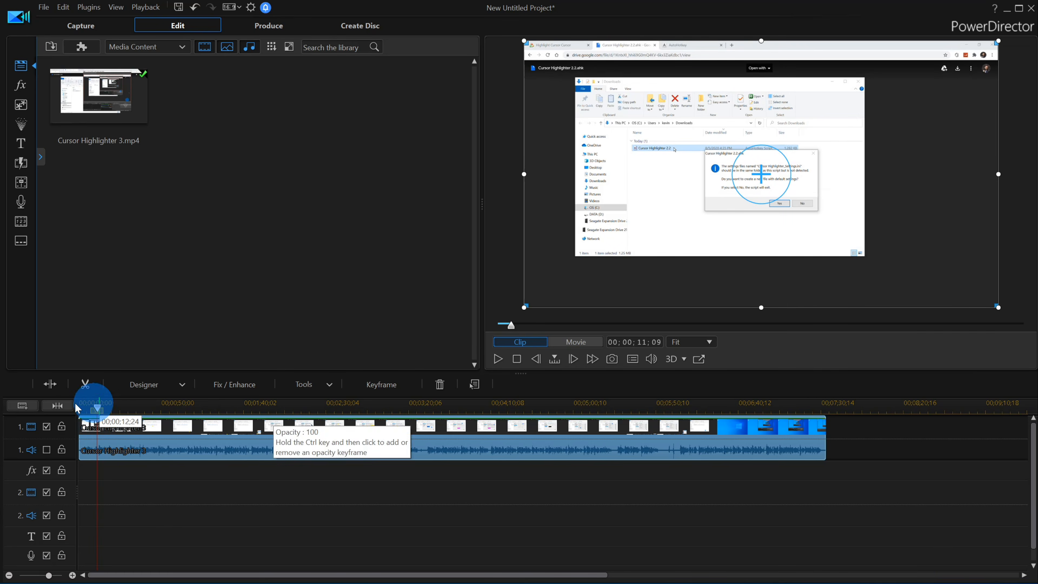
pyautogui.click(103, 408)
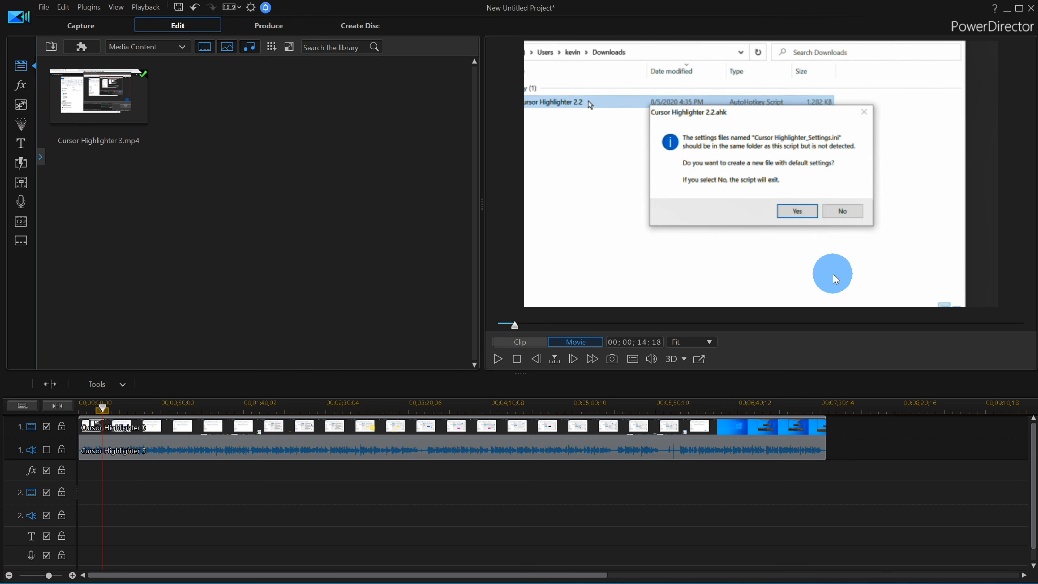
pyautogui.moveTo(102, 408); pyautogui.dragTo(126, 412)
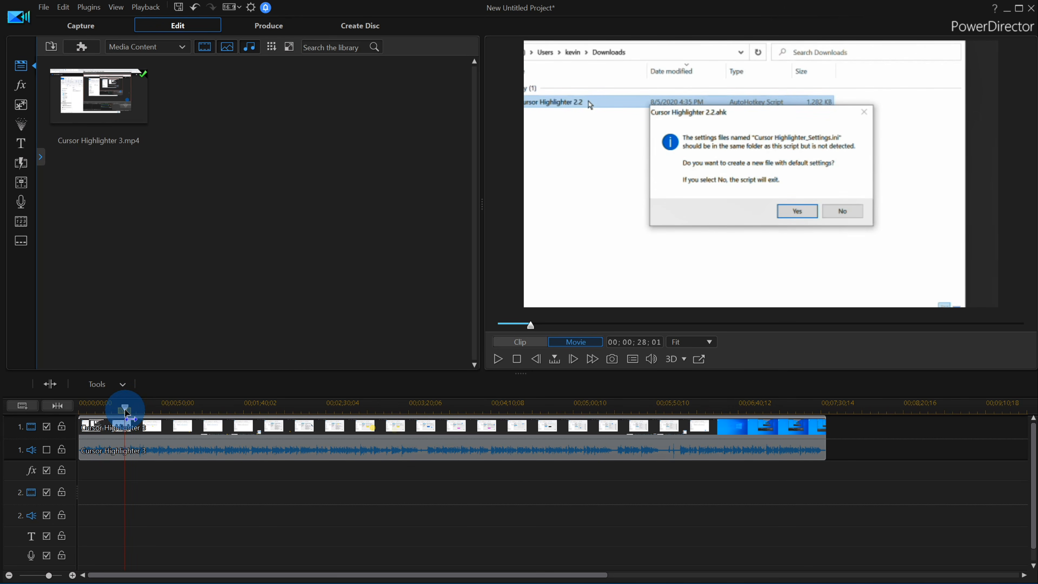
pyautogui.moveTo(126, 412); pyautogui.dragTo(128, 413)
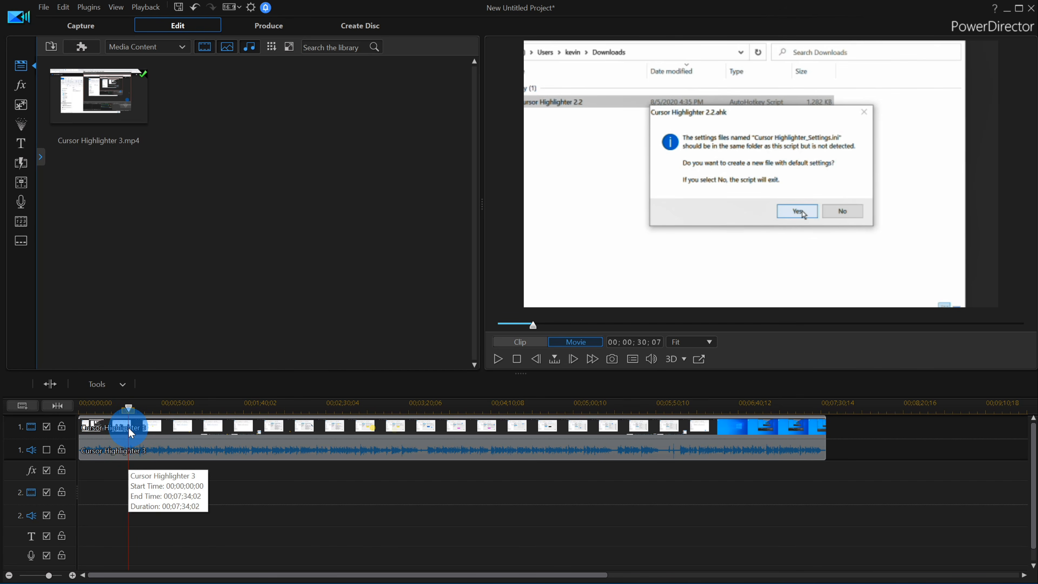
# Reopen the clip in the PiP Designer and add position and scale keyframes at 00;00;30;07.
pyautogui.click(129, 428)
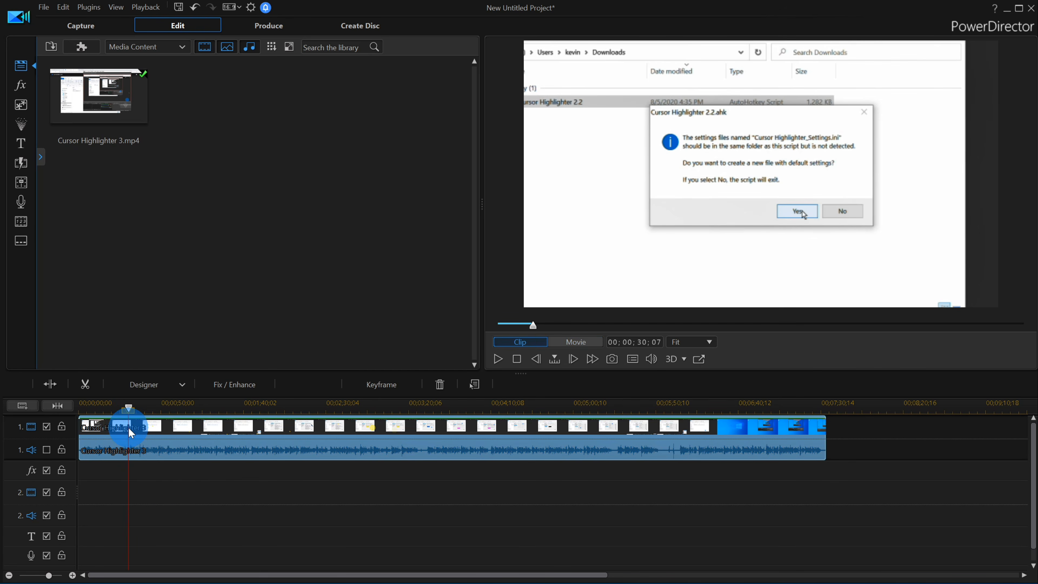
pyautogui.doubleClick(129, 427)
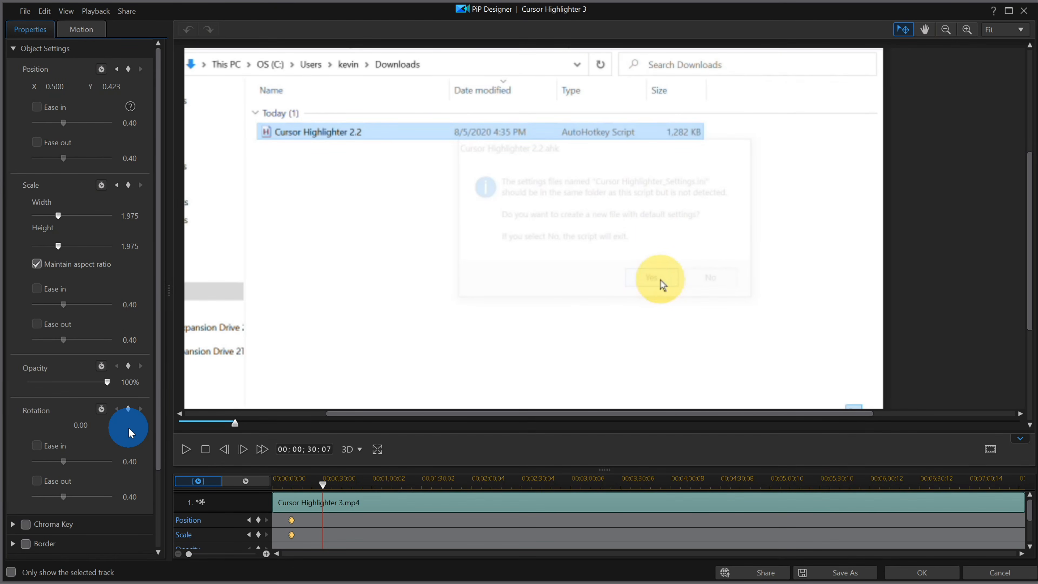
pyautogui.click(266, 554)
pyautogui.click(265, 554)
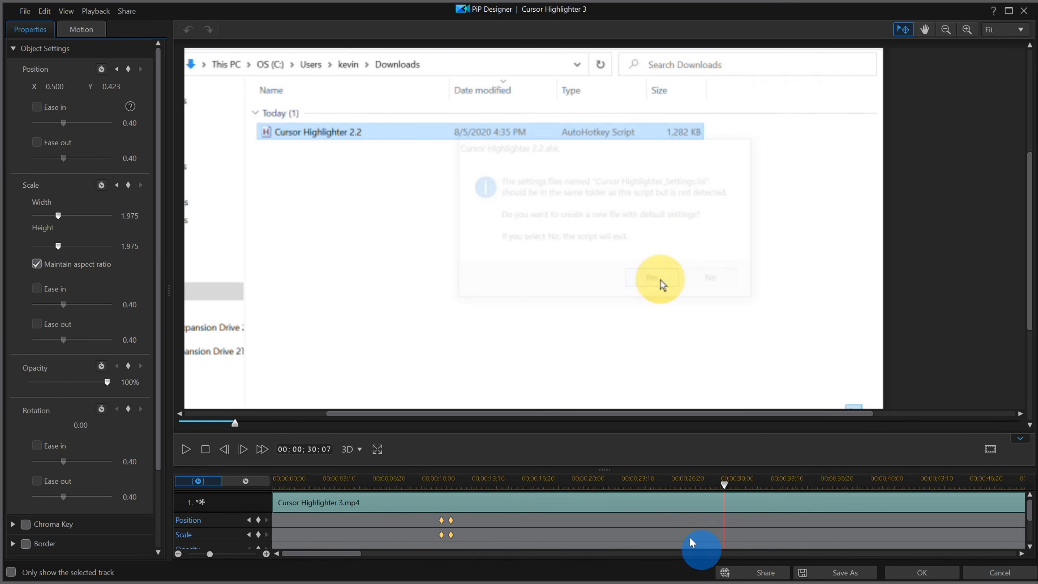
pyautogui.click(128, 69)
pyautogui.click(130, 186)
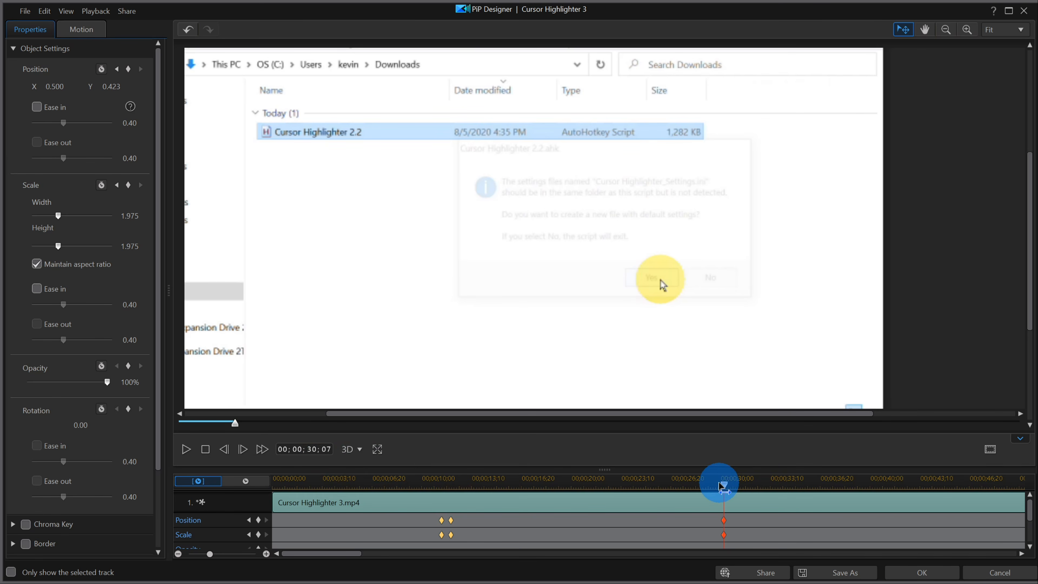
# Add position and scale keyframes at 00;00;31;01 and set the clip's scale there to 1.000.
pyautogui.moveTo(725, 486); pyautogui.dragTo(737, 487)
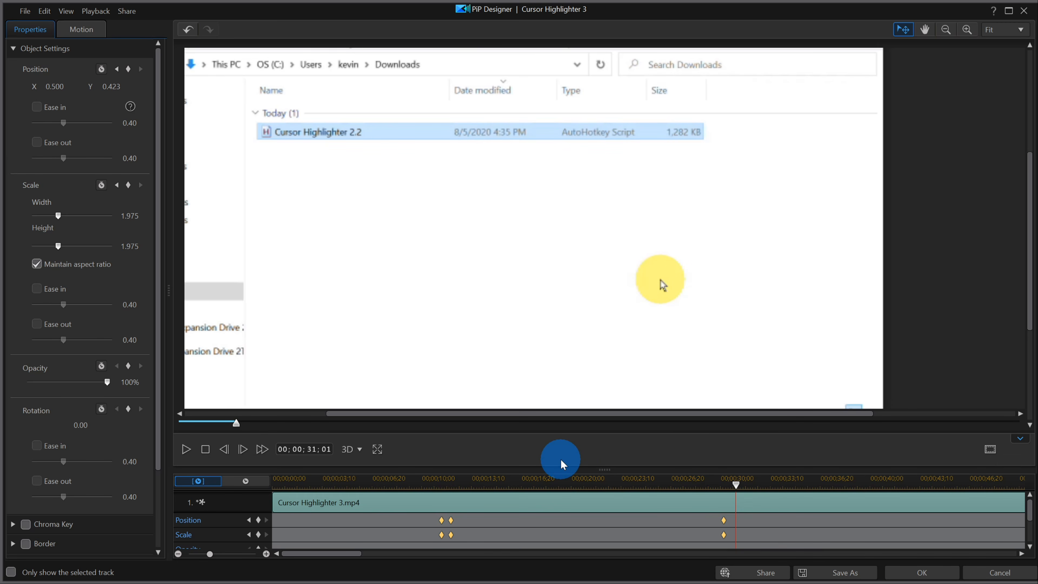
pyautogui.click(260, 520)
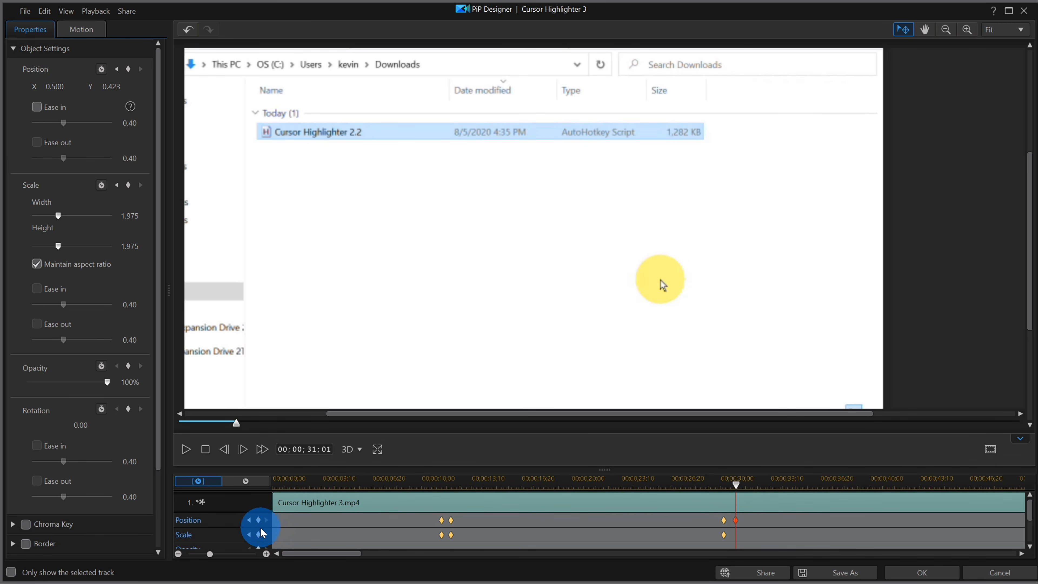
pyautogui.click(260, 534)
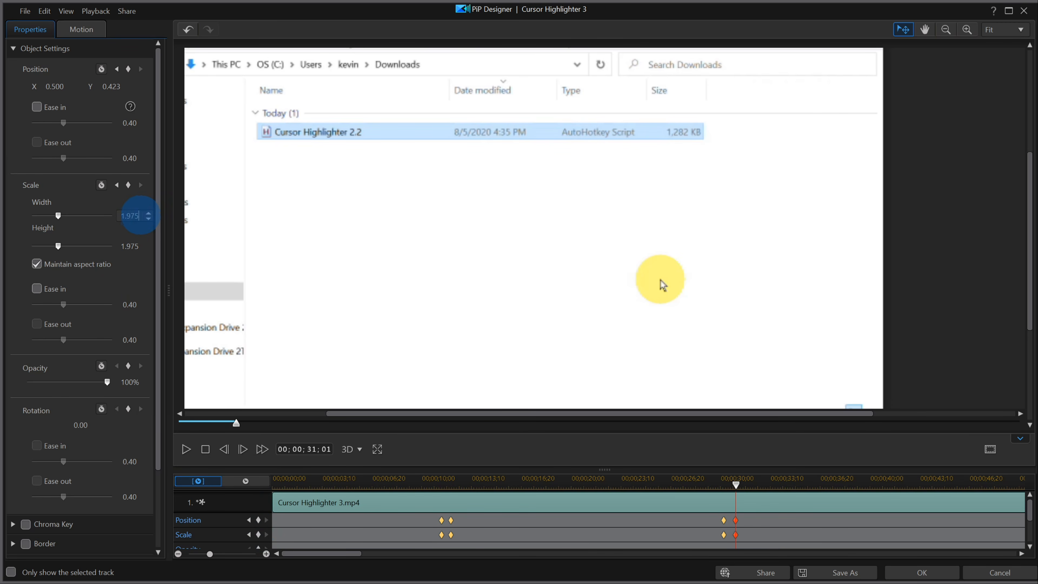
pyautogui.write('1')
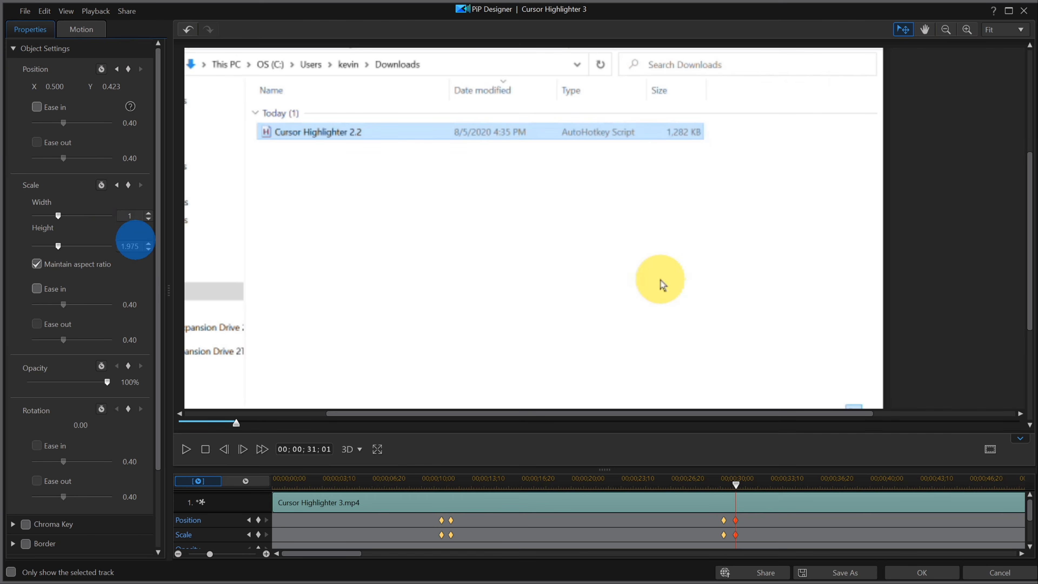
pyautogui.click(136, 245)
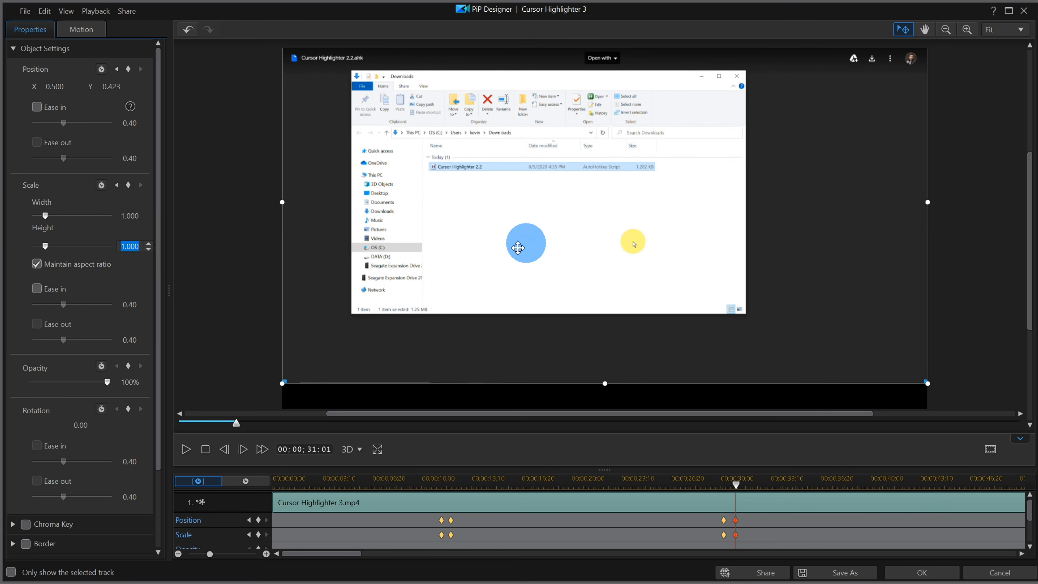
# Recentre the clip over the full frame at X 0.500, Y 0.500 for the 00;00;31;01 keyframe.
pyautogui.click(951, 32)
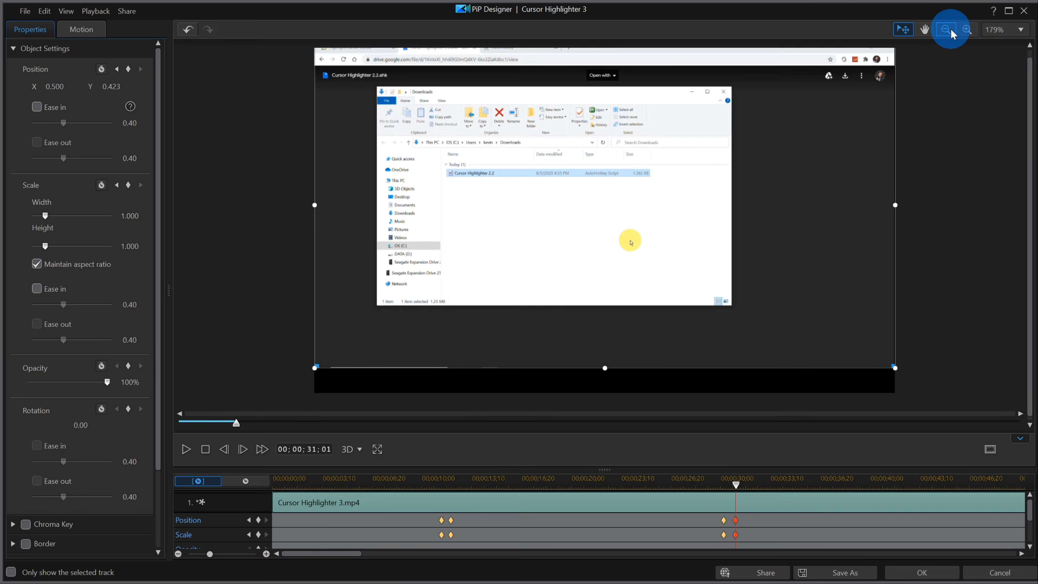
pyautogui.click(950, 32)
pyautogui.click(950, 32)
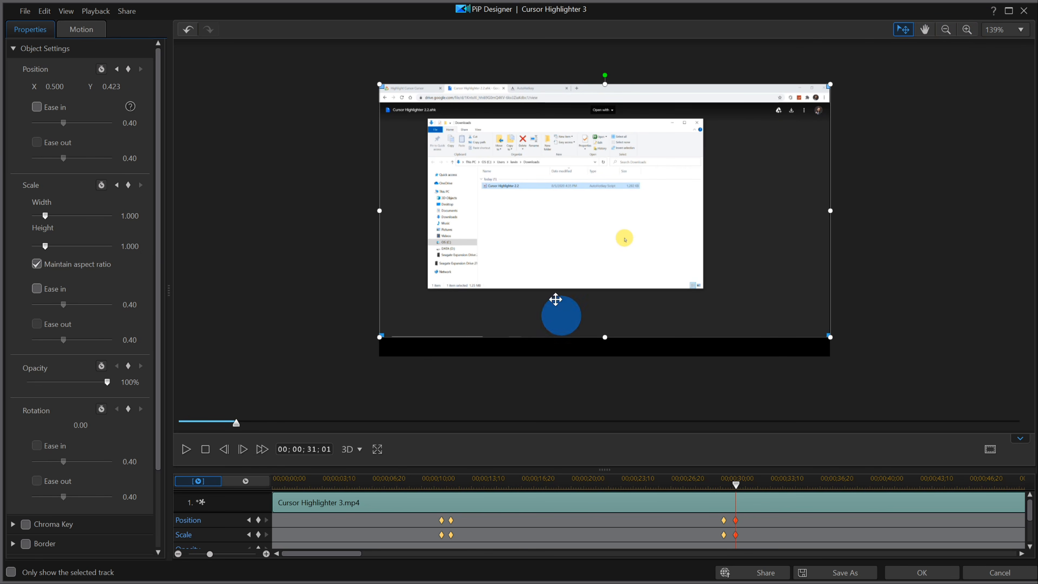
pyautogui.moveTo(542, 255); pyautogui.dragTo(570, 256)
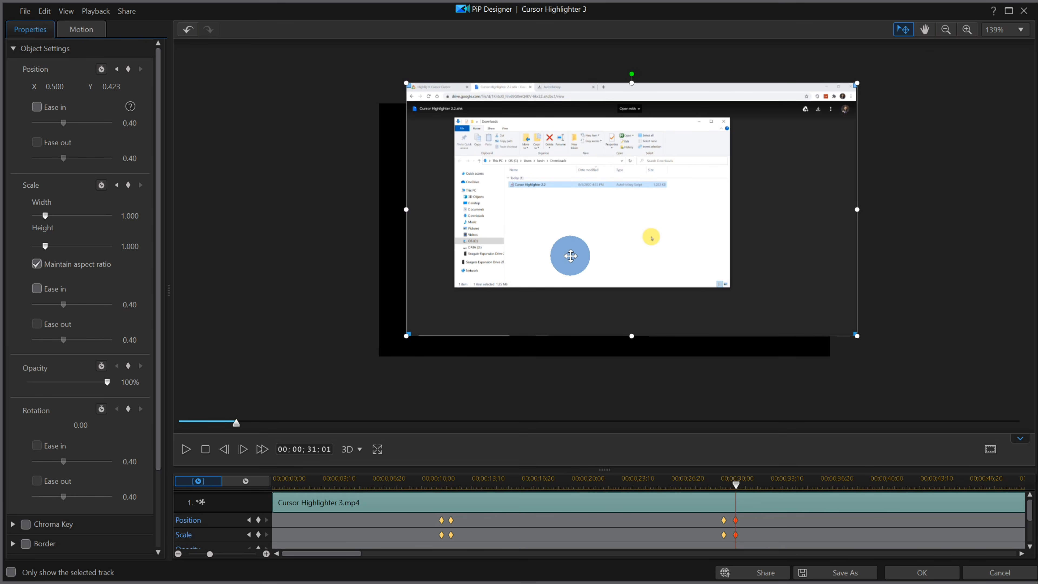
pyautogui.moveTo(570, 256); pyautogui.dragTo(543, 276)
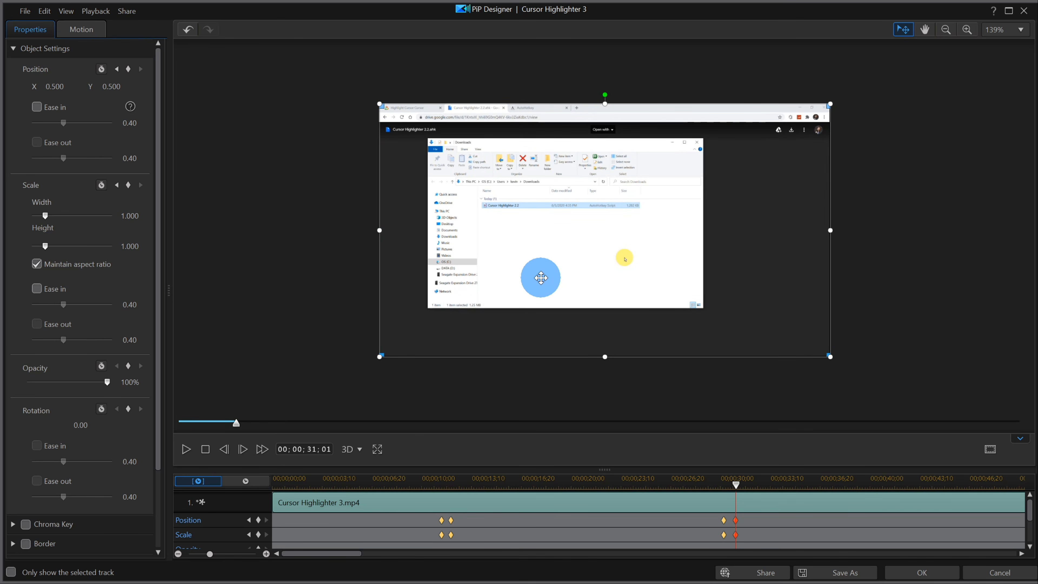
pyautogui.click(55, 87)
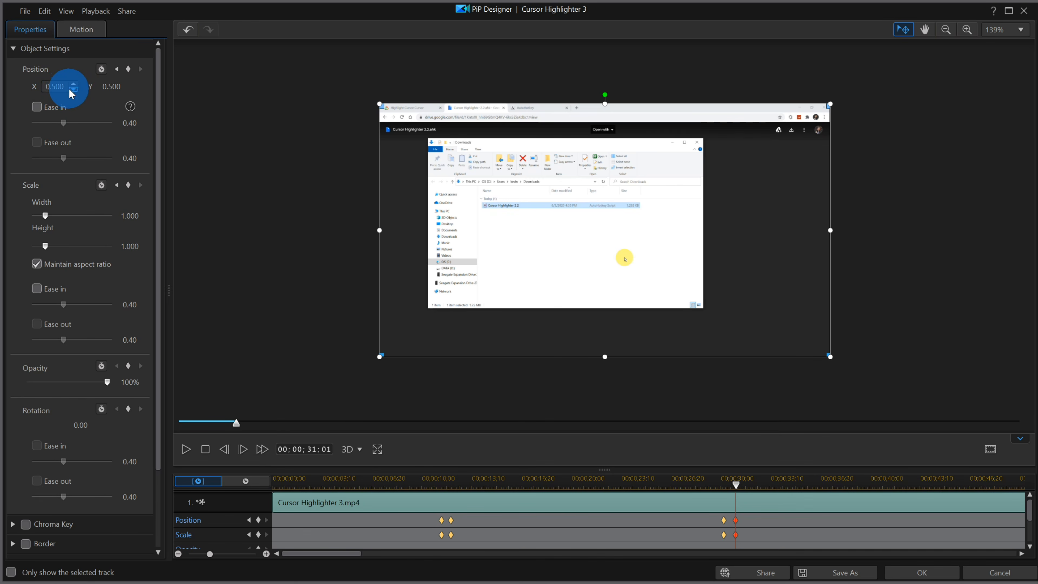
pyautogui.click(96, 91)
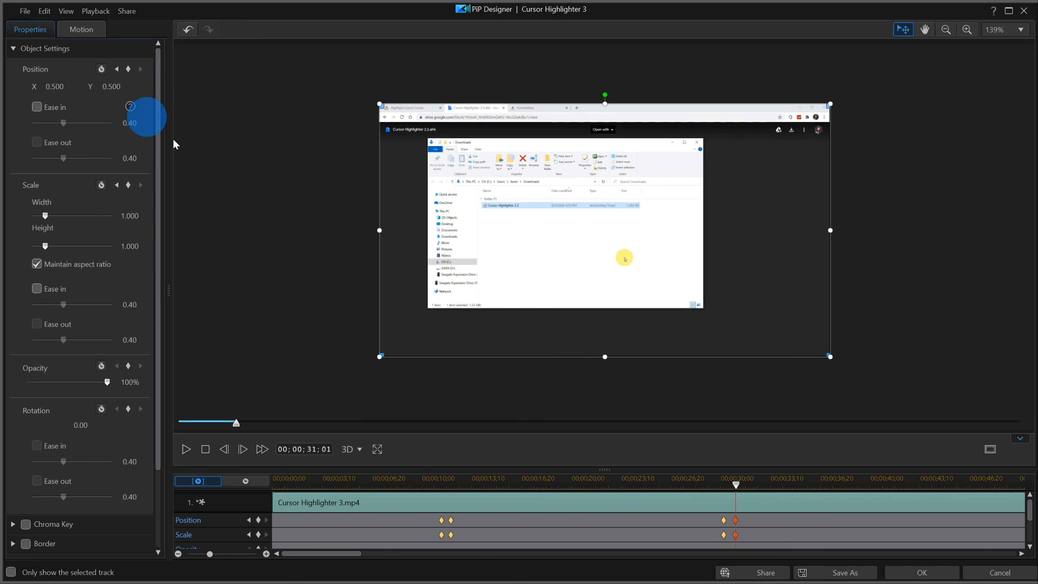
# Apply the PiP Designer edits and play the zoom-out in the project from 00;00;26;24.
pyautogui.click(917, 573)
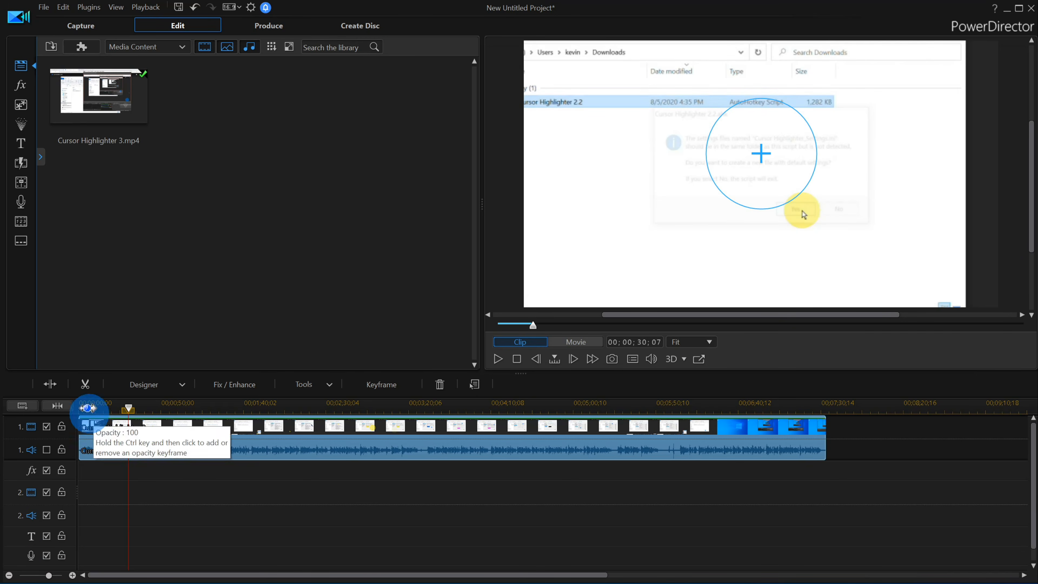
pyautogui.moveTo(129, 409); pyautogui.dragTo(123, 408)
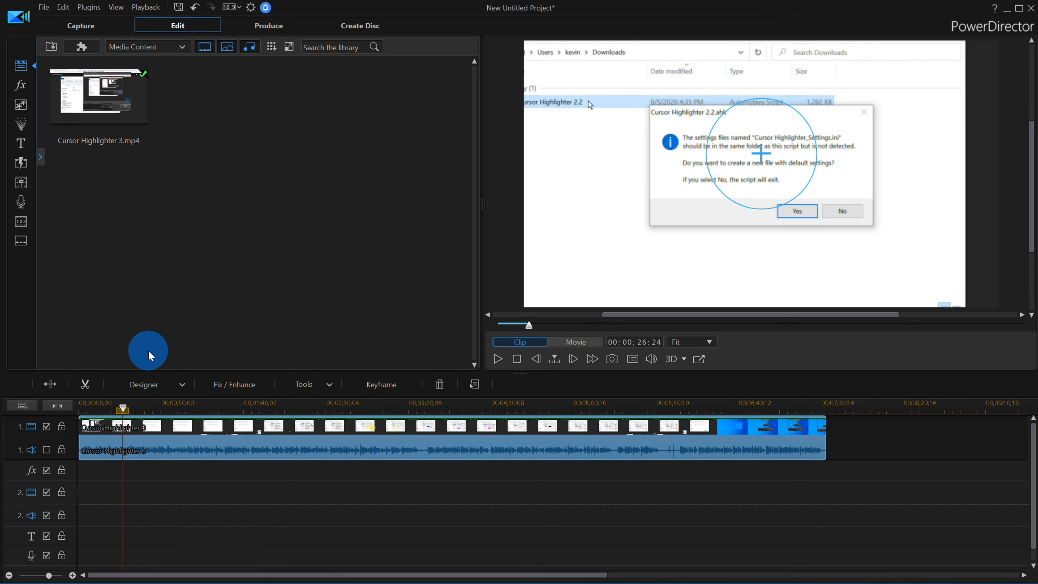
pyautogui.press('space')
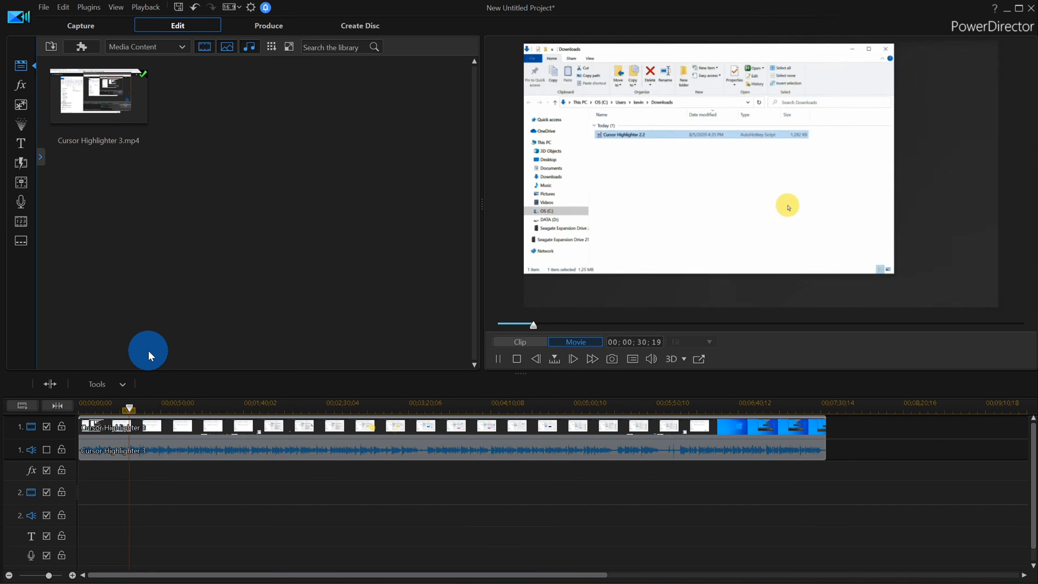
pyautogui.press('space')
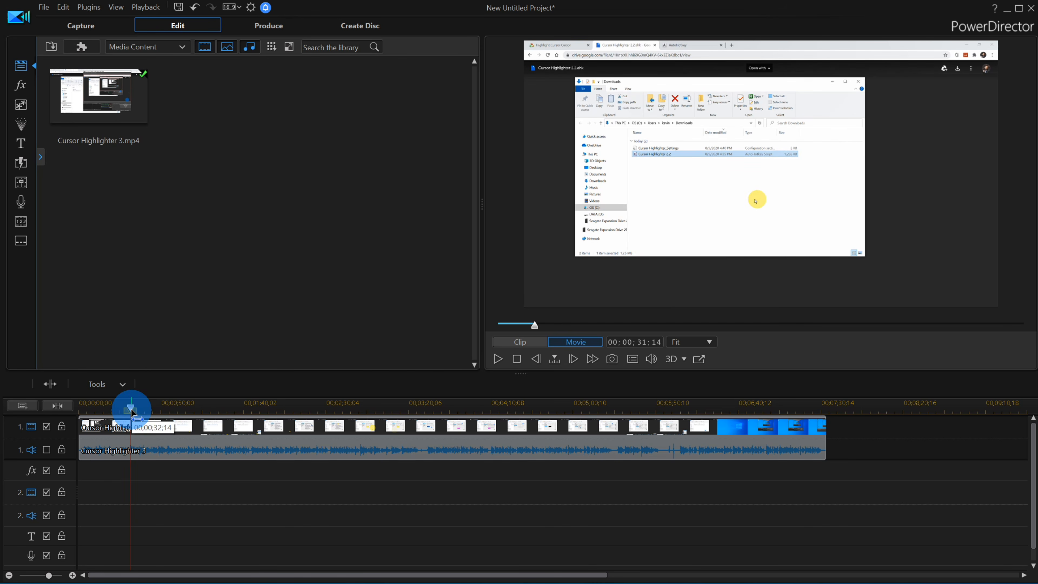
# Scrub the project to 00;01;23;20, where the Cursor Highlighter tray menu starts to appear.
pyautogui.moveTo(133, 409); pyautogui.dragTo(219, 410)
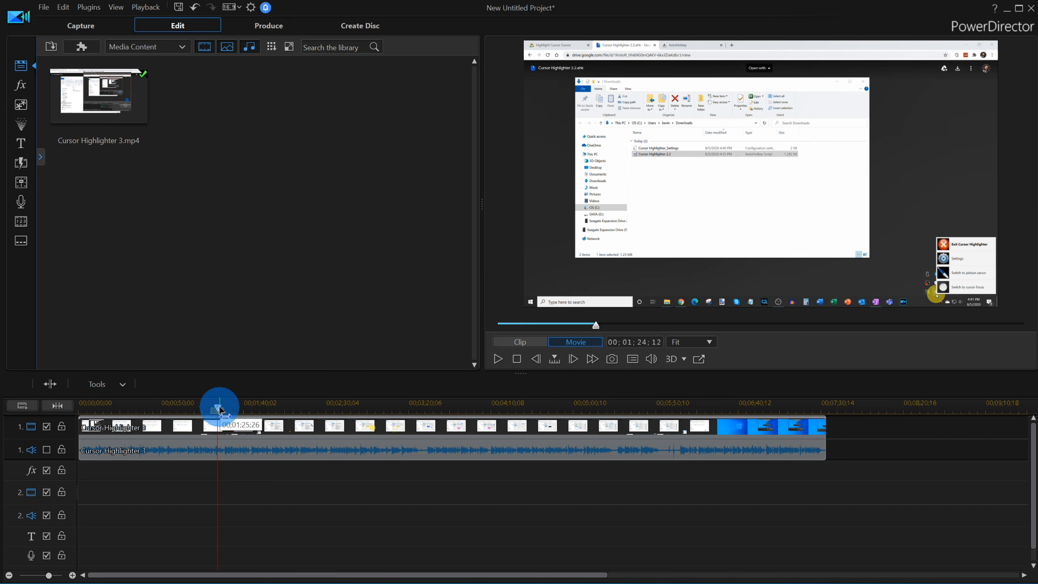
pyautogui.moveTo(219, 409); pyautogui.dragTo(256, 412)
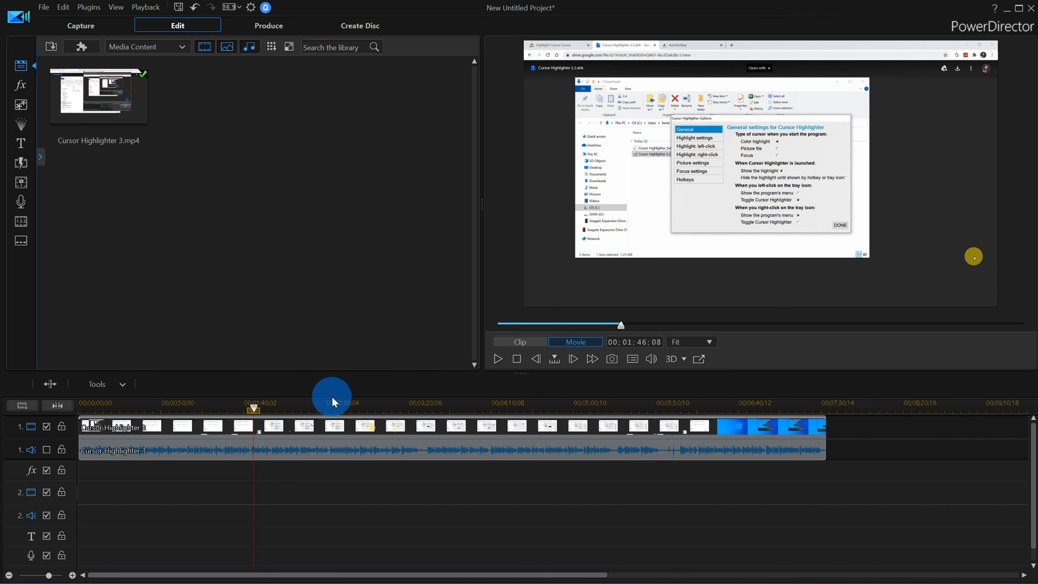
pyautogui.moveTo(253, 408); pyautogui.dragTo(219, 408)
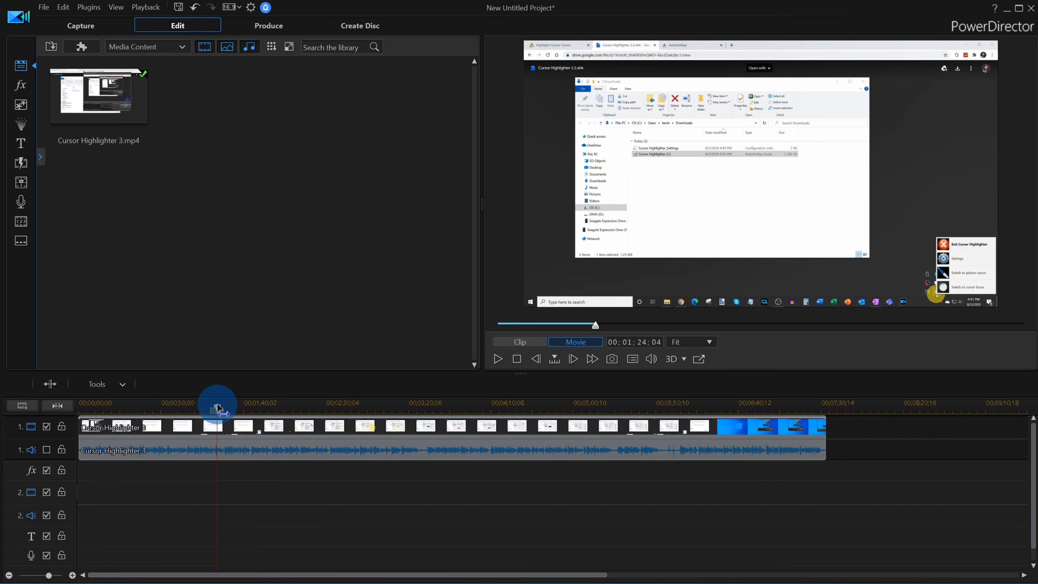
pyautogui.moveTo(218, 408); pyautogui.dragTo(217, 408)
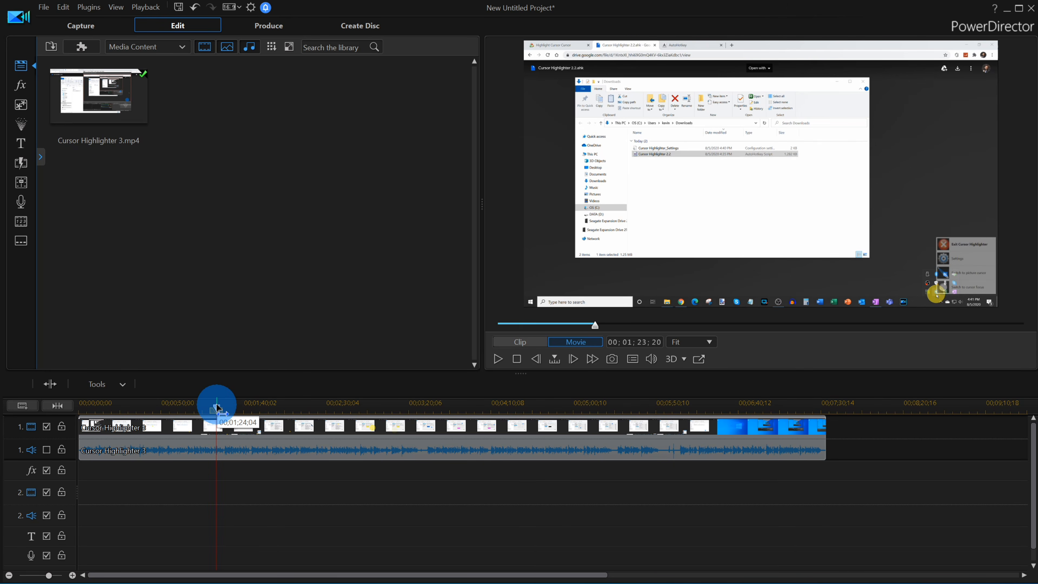
# Open the clip in the PiP Designer and add position and scale keyframes at 00;01;23;20.
pyautogui.click(215, 429)
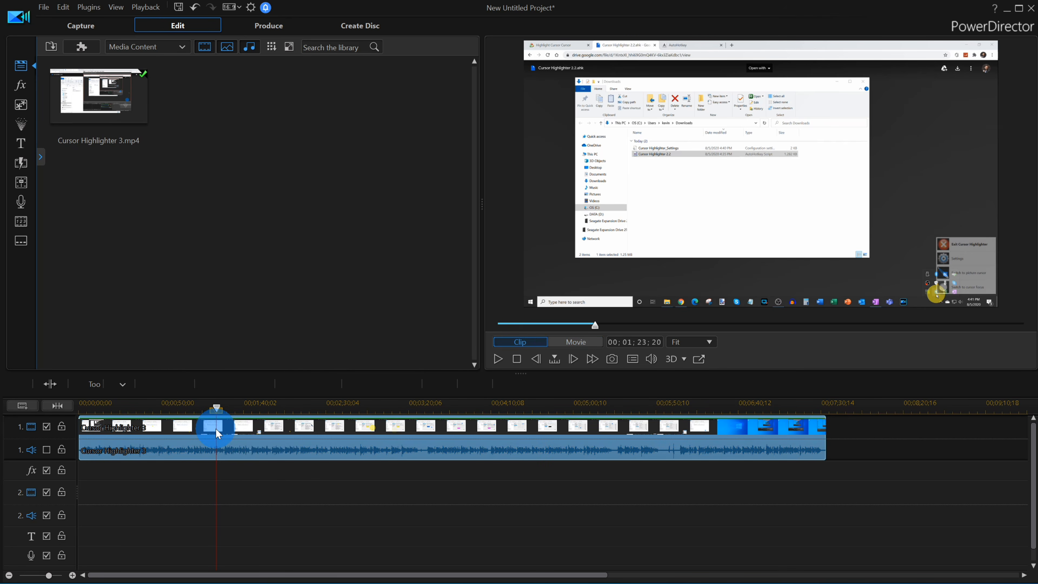
pyautogui.doubleClick(216, 428)
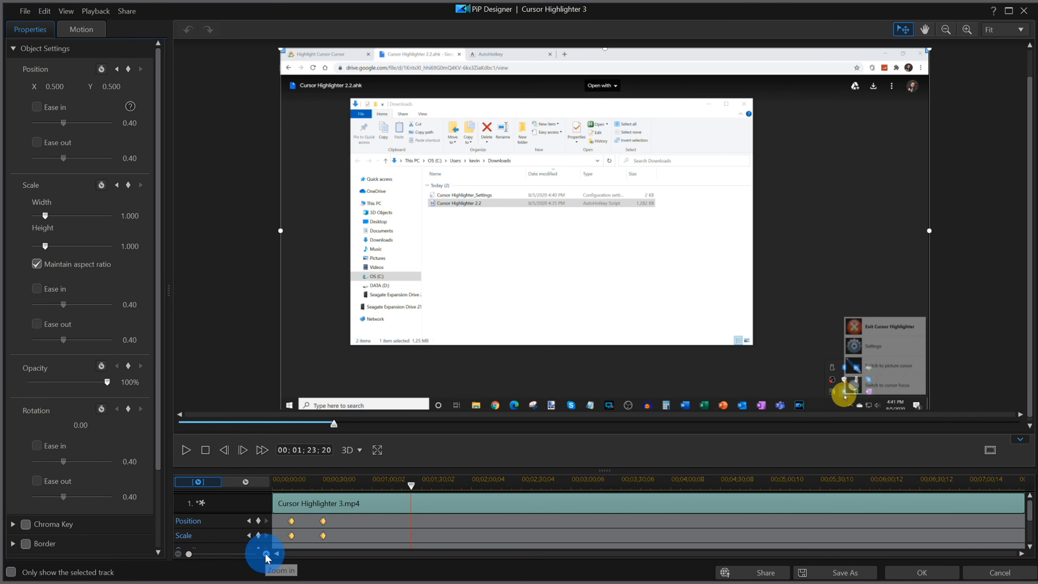
pyautogui.click(266, 553)
pyautogui.click(265, 553)
pyautogui.click(265, 554)
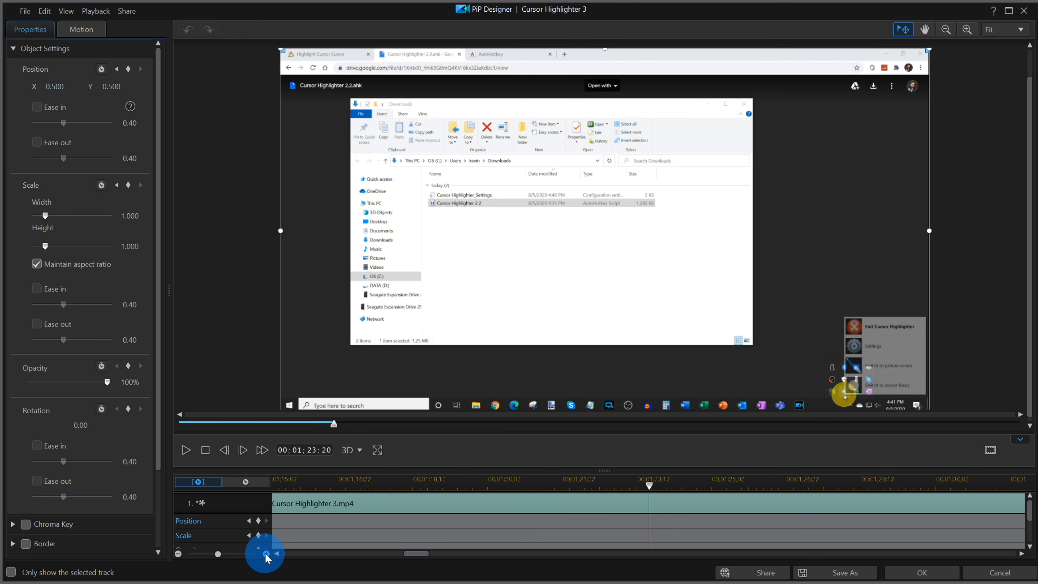
pyautogui.click(258, 521)
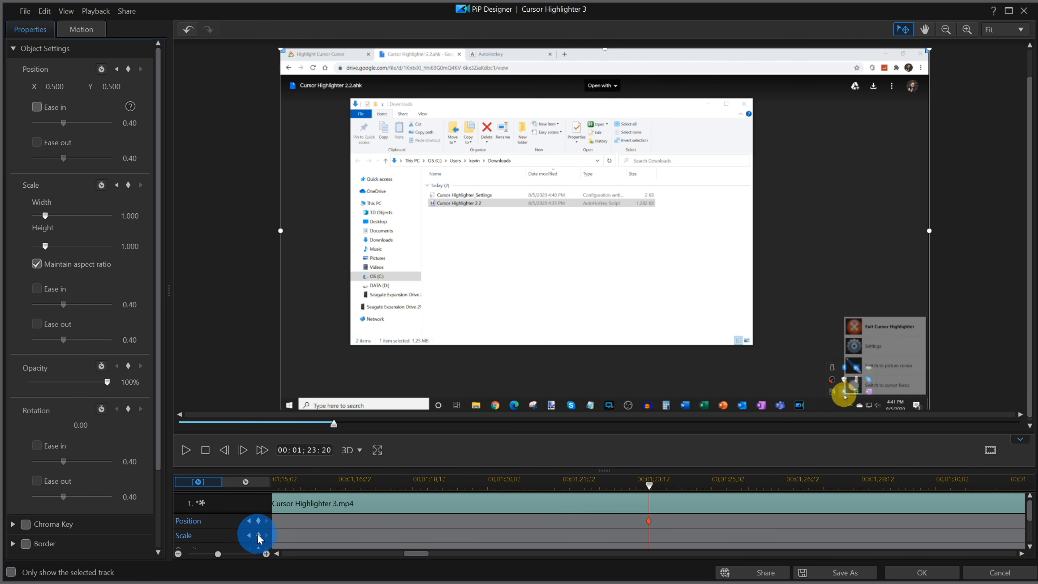
pyautogui.click(258, 536)
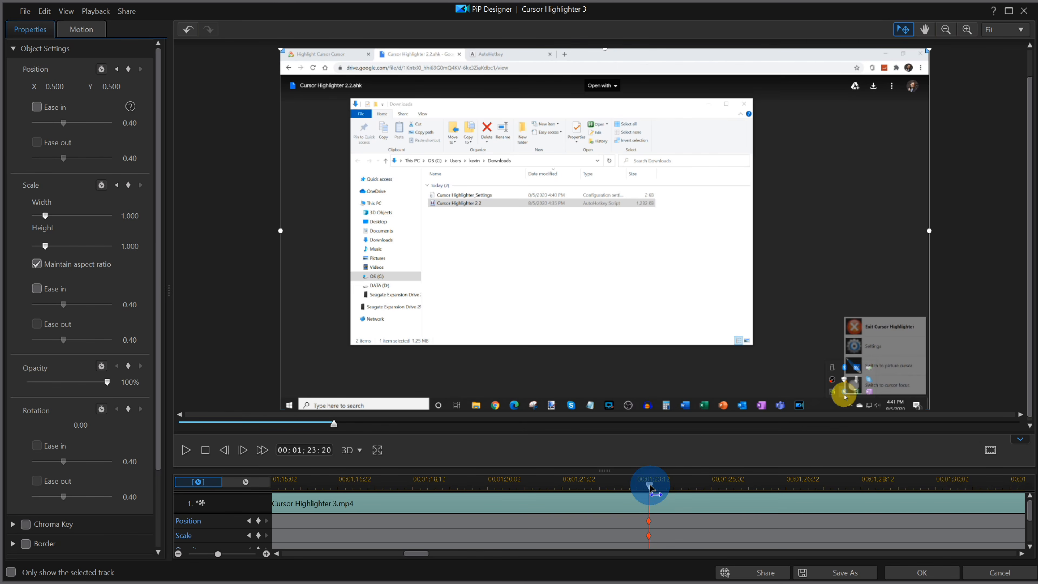
# Add position and scale keyframes at 00;01;24;04, where the tray menu is fully shown.
pyautogui.moveTo(651, 486); pyautogui.dragTo(668, 490)
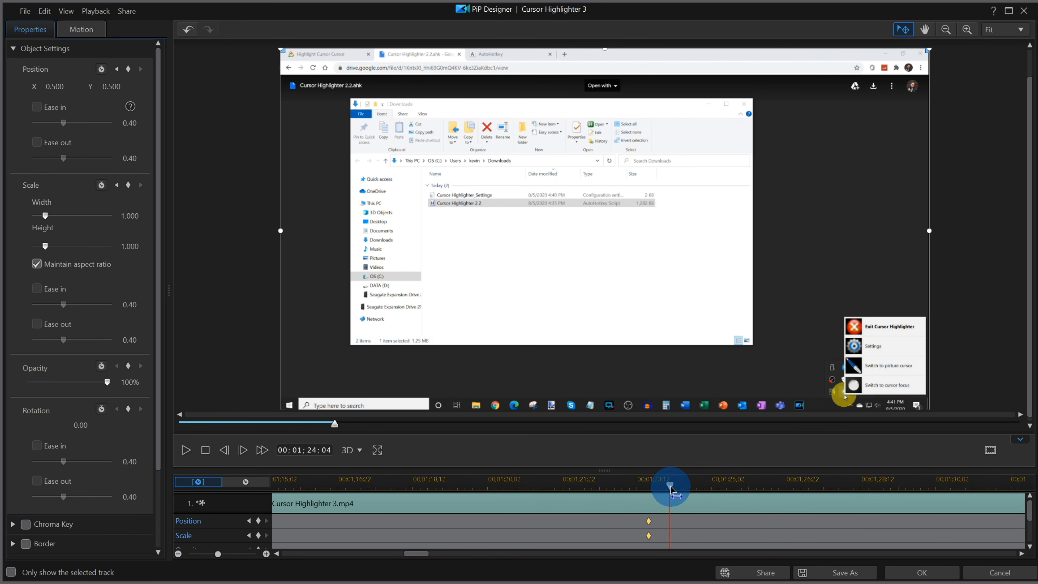
pyautogui.click(258, 520)
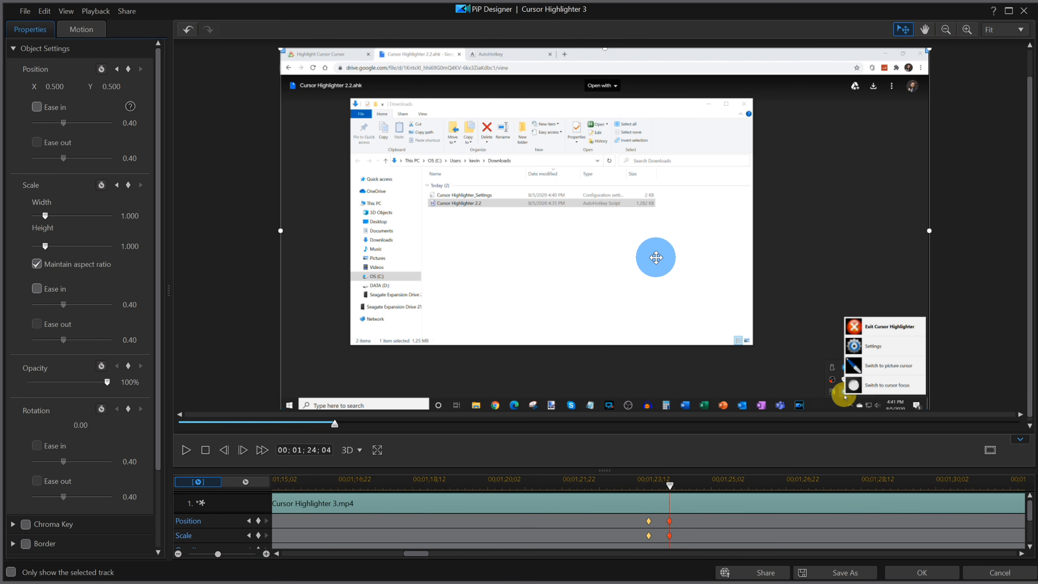
pyautogui.click(946, 28)
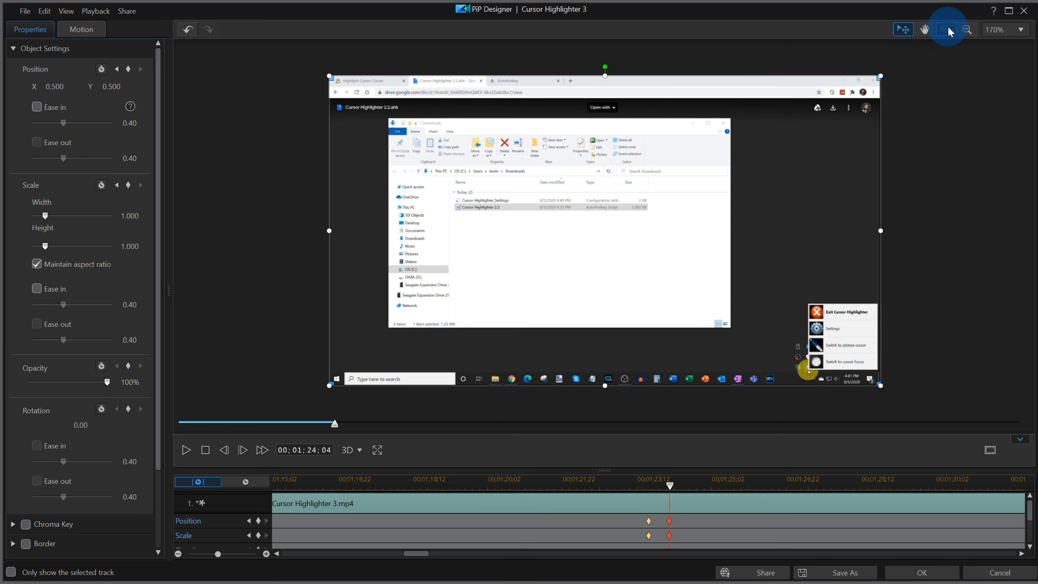
# Enlarge the clip from its upper-left corner to a scale of about 1.864 to magnify the tray menu.
pyautogui.click(948, 27)
pyautogui.click(948, 28)
pyautogui.click(947, 28)
pyautogui.click(948, 28)
pyautogui.click(948, 28)
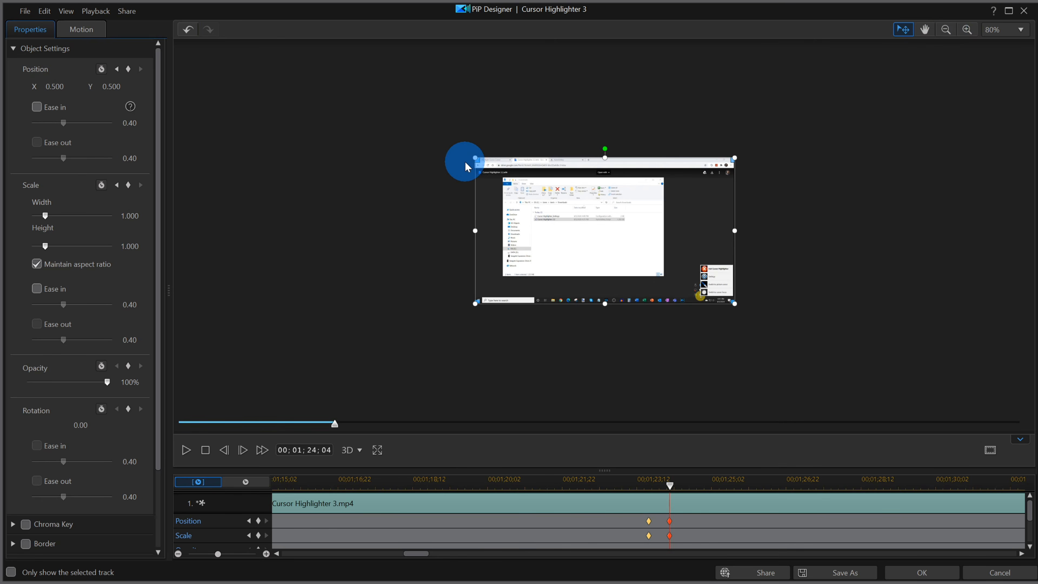
pyautogui.moveTo(476, 157); pyautogui.dragTo(250, 39)
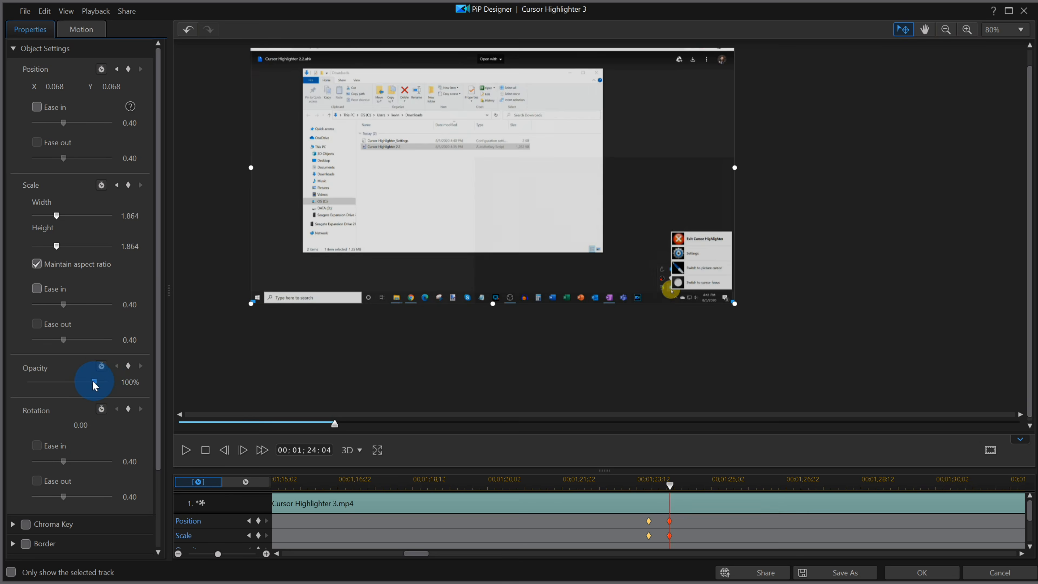
# Lower the clip's opacity to 53% and enlarge it further from its upper-left corner to a scale of about 2.054.
pyautogui.click(70, 382)
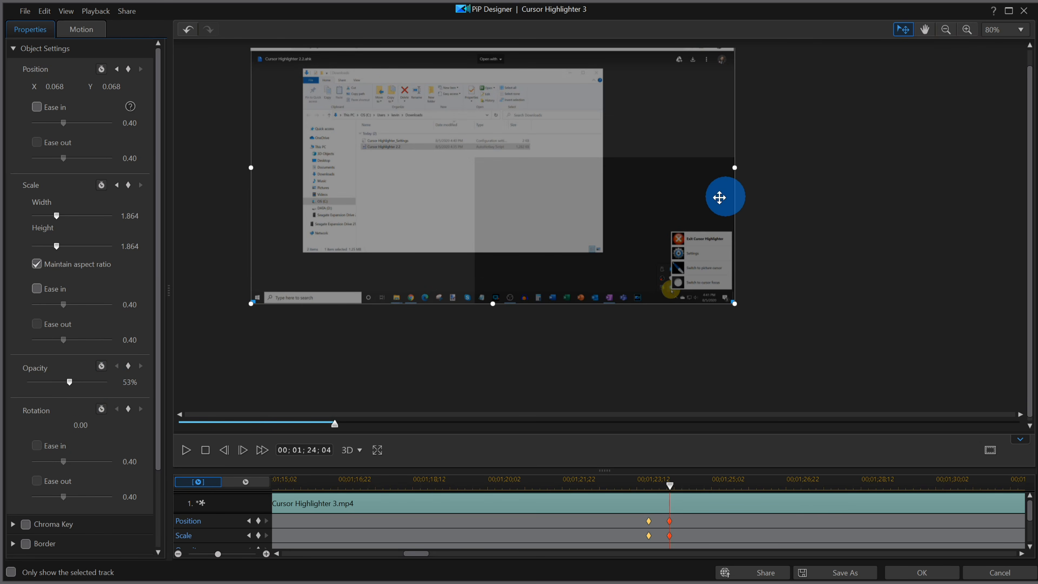
pyautogui.scroll(-3, 457, 210)
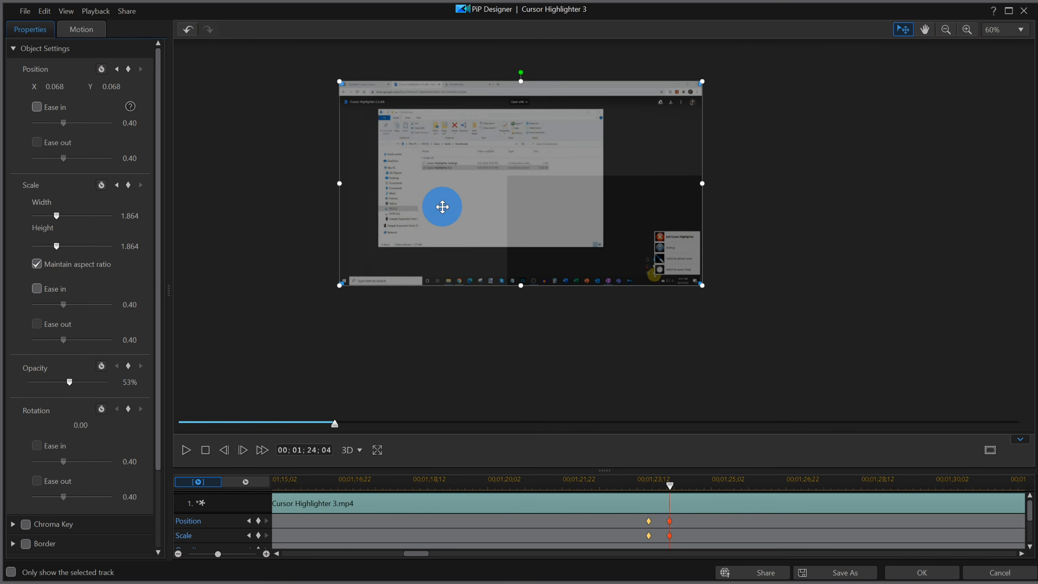
pyautogui.moveTo(383, 108); pyautogui.dragTo(353, 90)
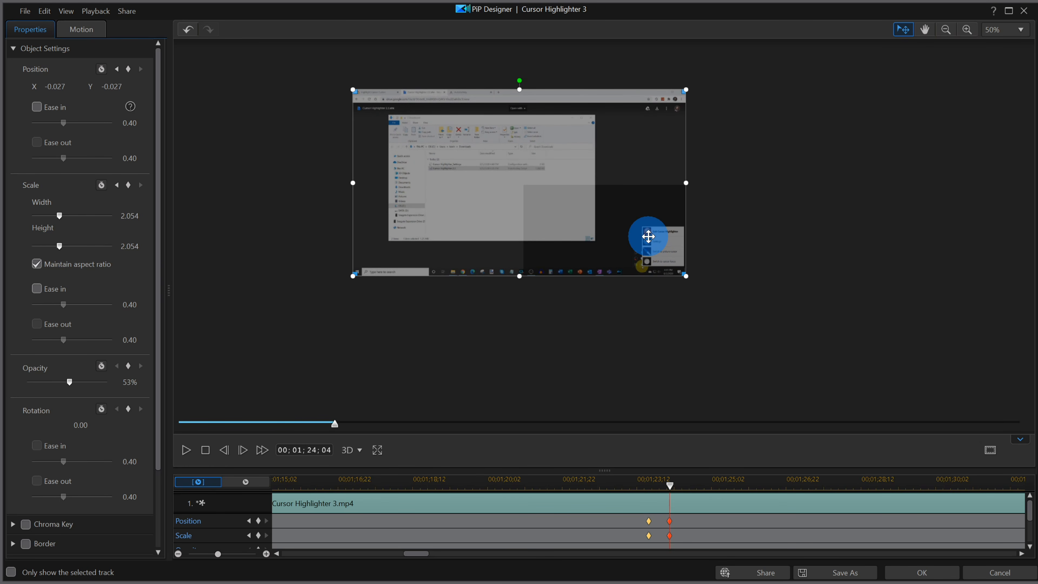
pyautogui.click(47, 87)
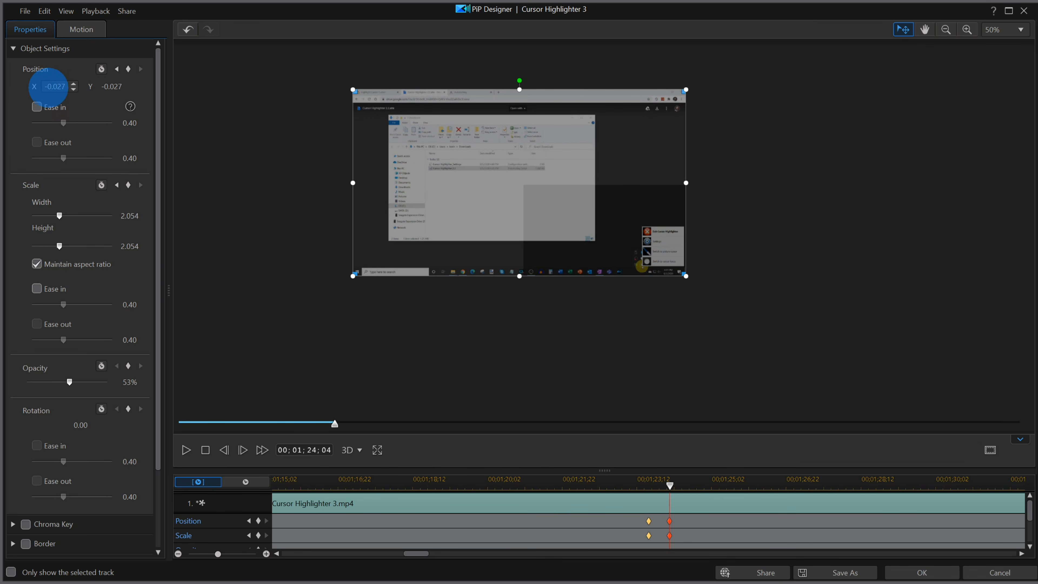
pyautogui.click(130, 216)
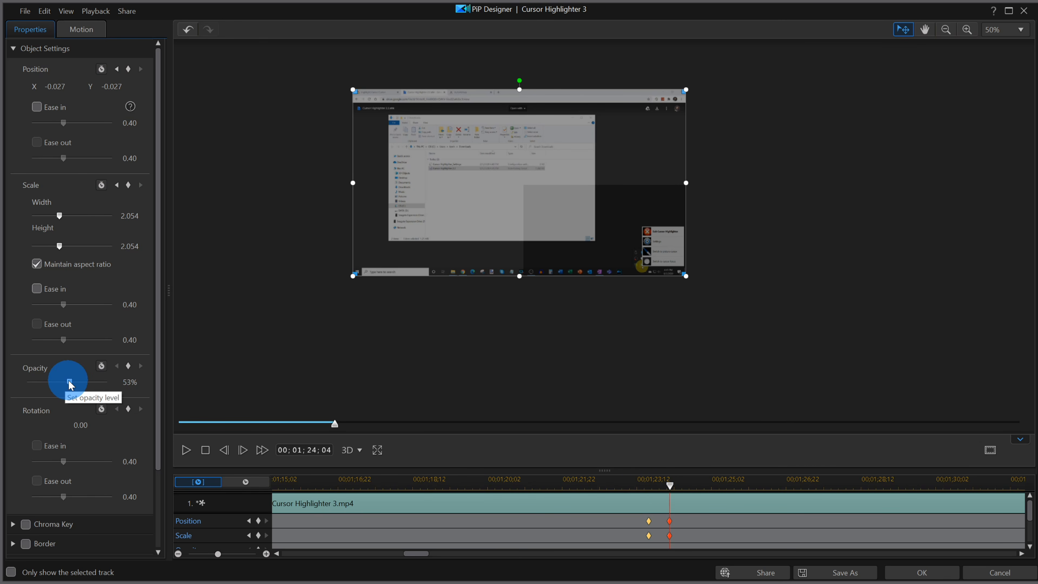
# Restore the clip's opacity to 100% and apply the PiP Designer edits, playing the tray menu zoom-in to check it.
pyautogui.moveTo(73, 382); pyautogui.dragTo(117, 383)
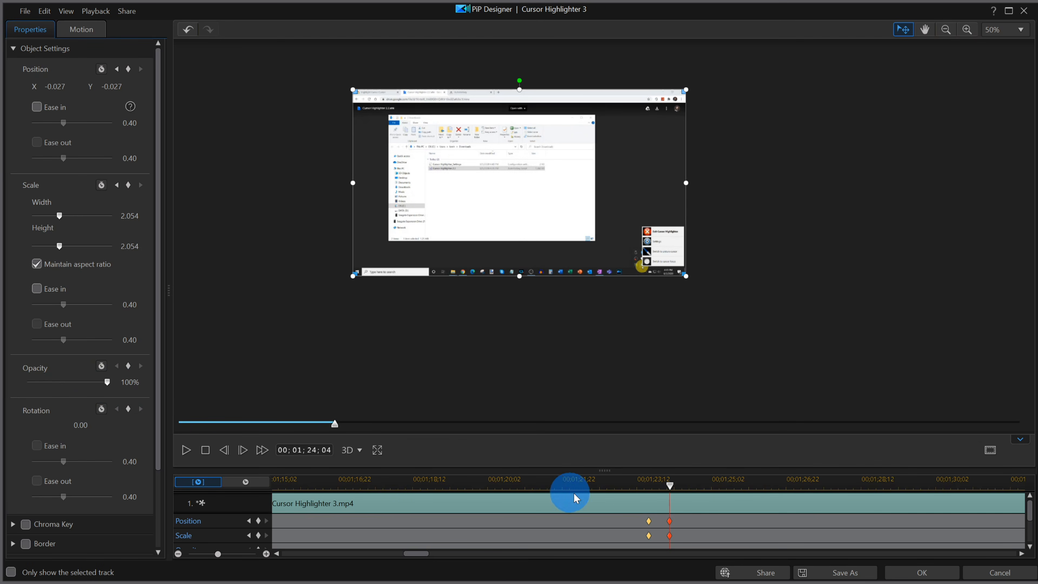
pyautogui.click(618, 479)
pyautogui.press('space')
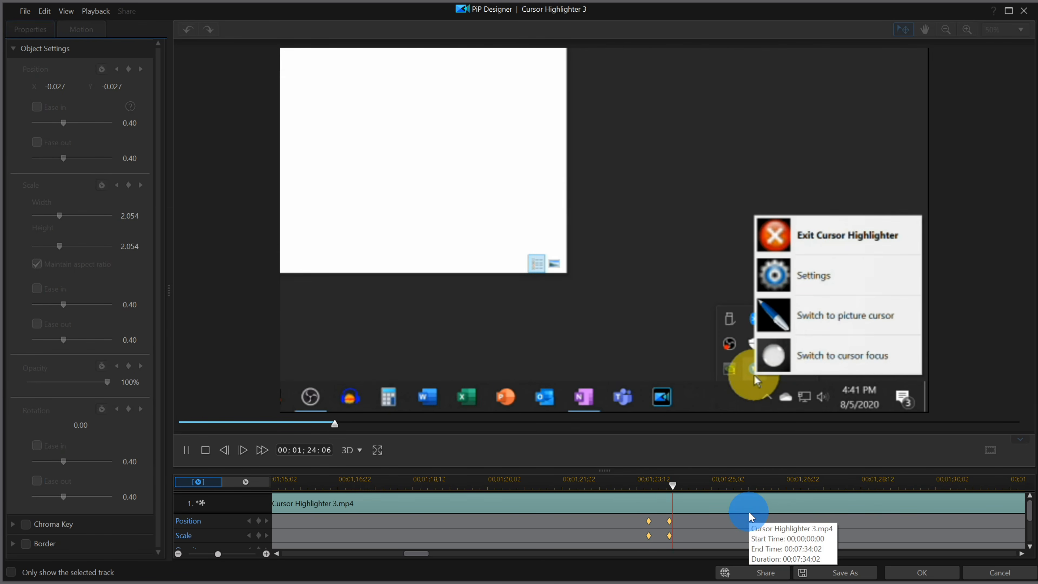
pyautogui.press('space')
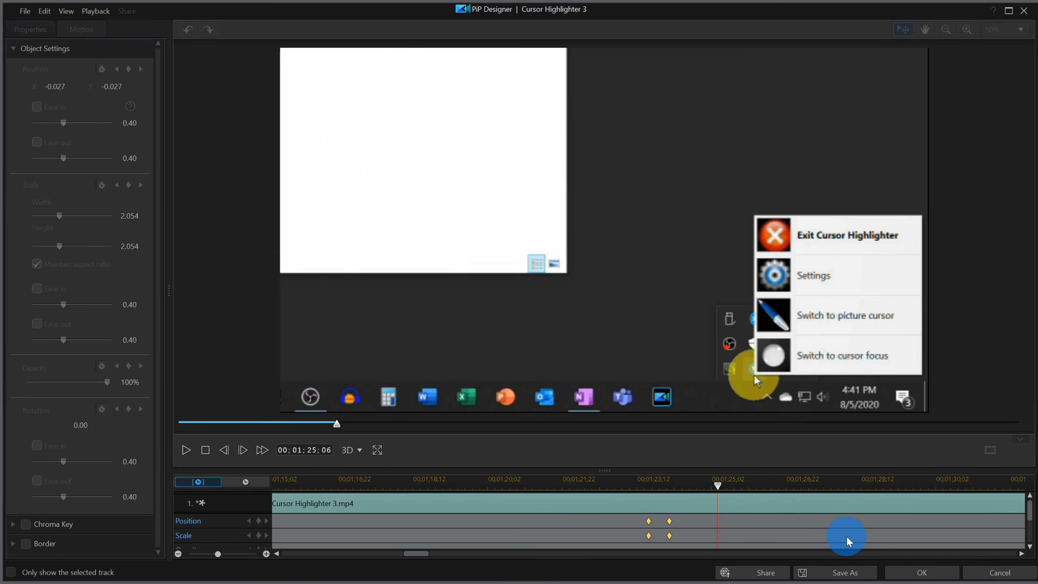
pyautogui.click(906, 570)
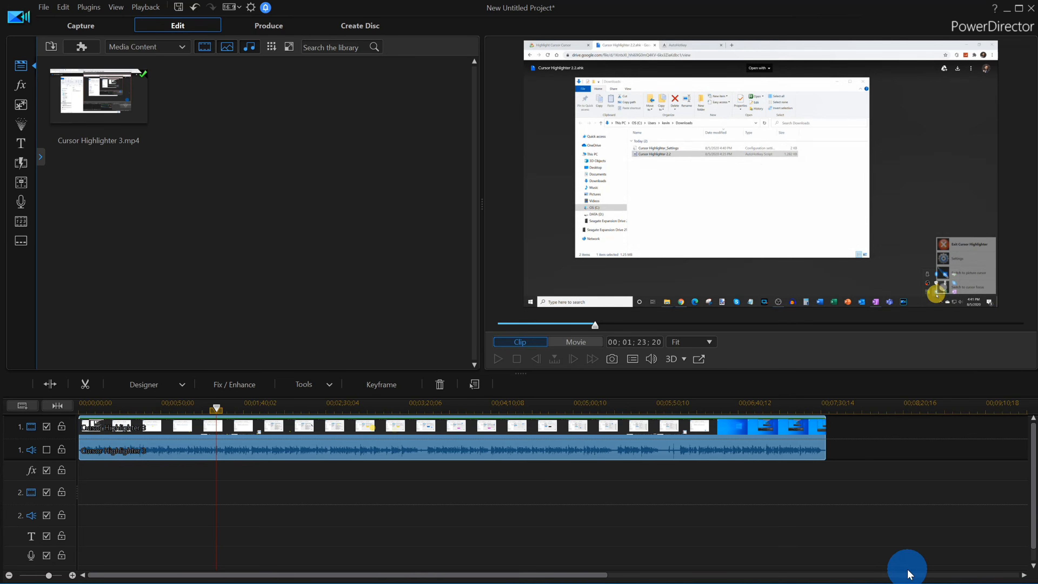
pyautogui.press('space')
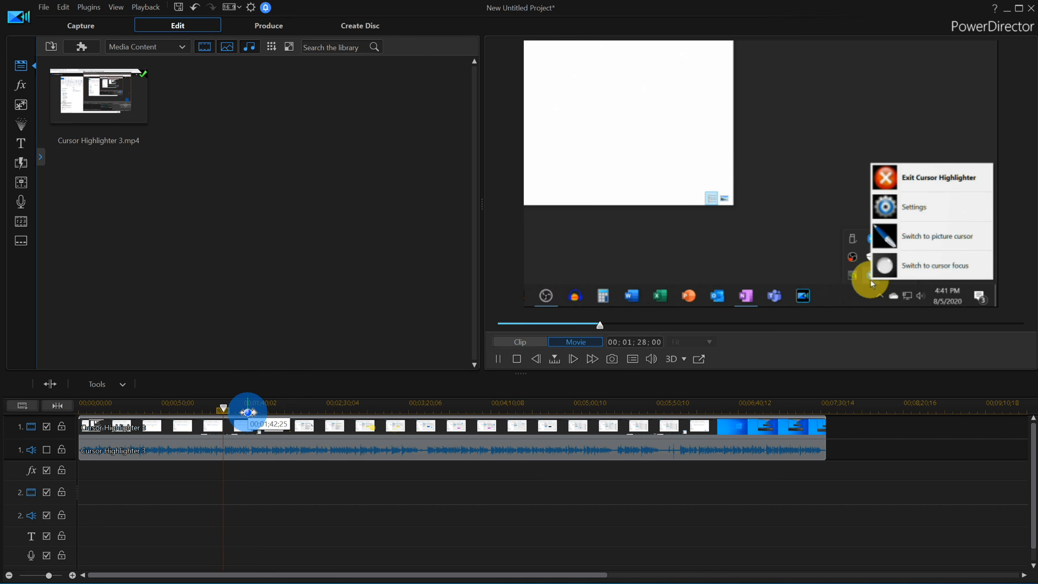
# Open the clip in the PiP Designer at 00;01;41;25, where Settings is highlighted, and add position and scale keyframes.
pyautogui.click(222, 409)
pyautogui.moveTo(227, 410)
pyautogui.mouseDown()
pyautogui.moveTo(261, 409)
pyautogui.moveTo(247, 407)
pyautogui.mouseUp()
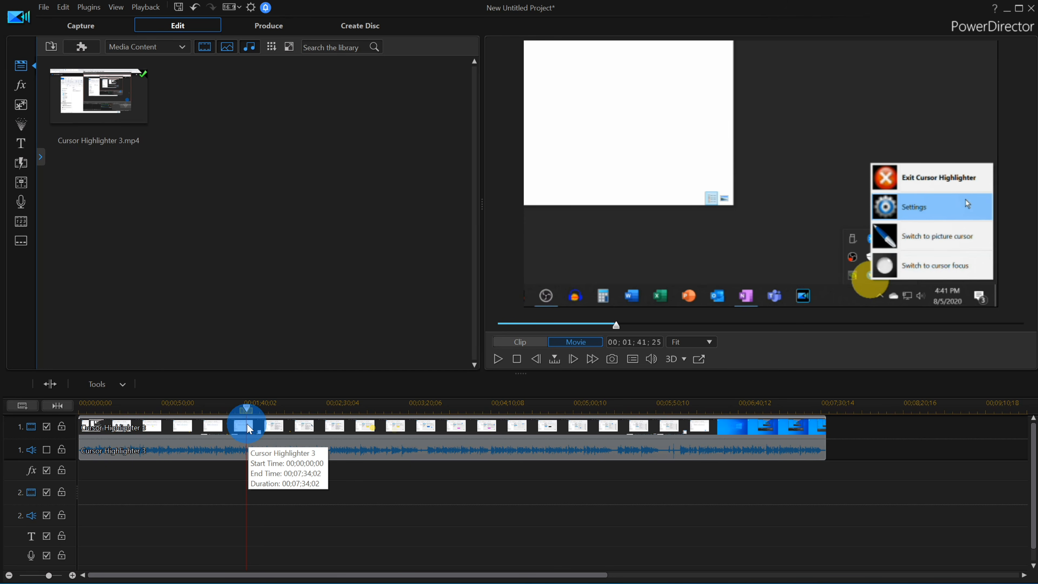
pyautogui.click(249, 428)
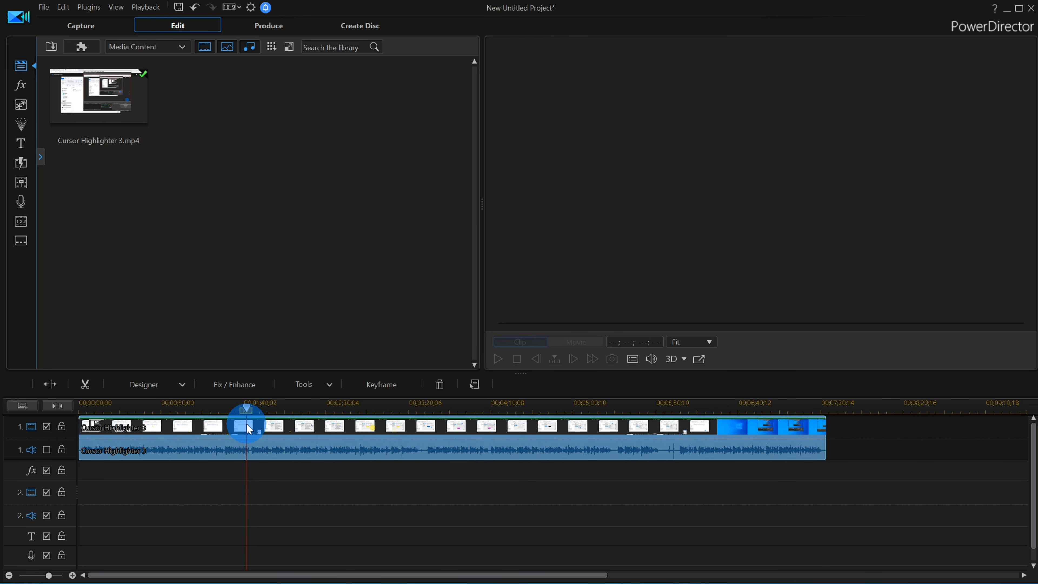
pyautogui.doubleClick(249, 428)
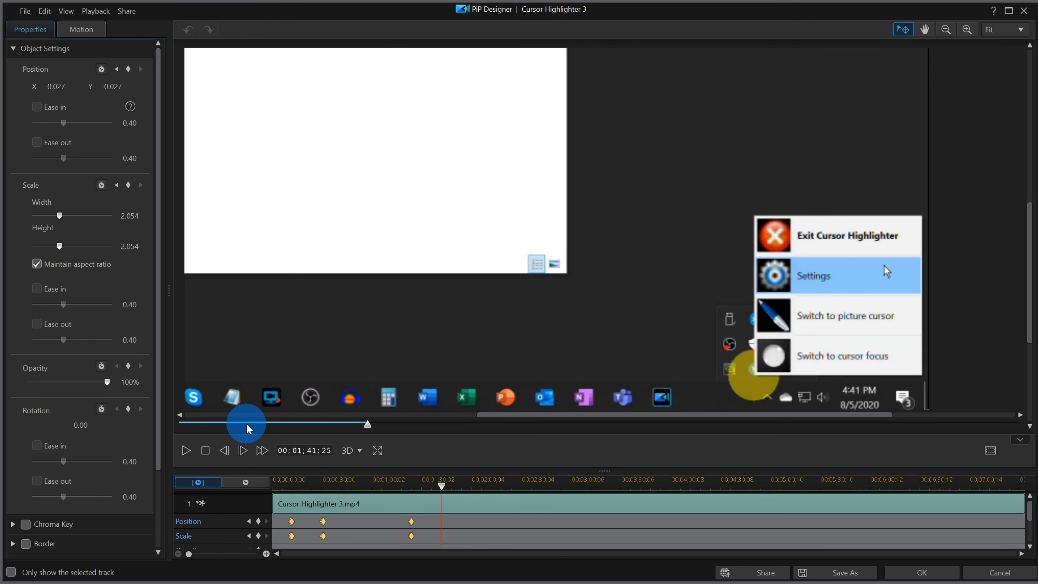
pyautogui.click(259, 522)
pyautogui.click(259, 536)
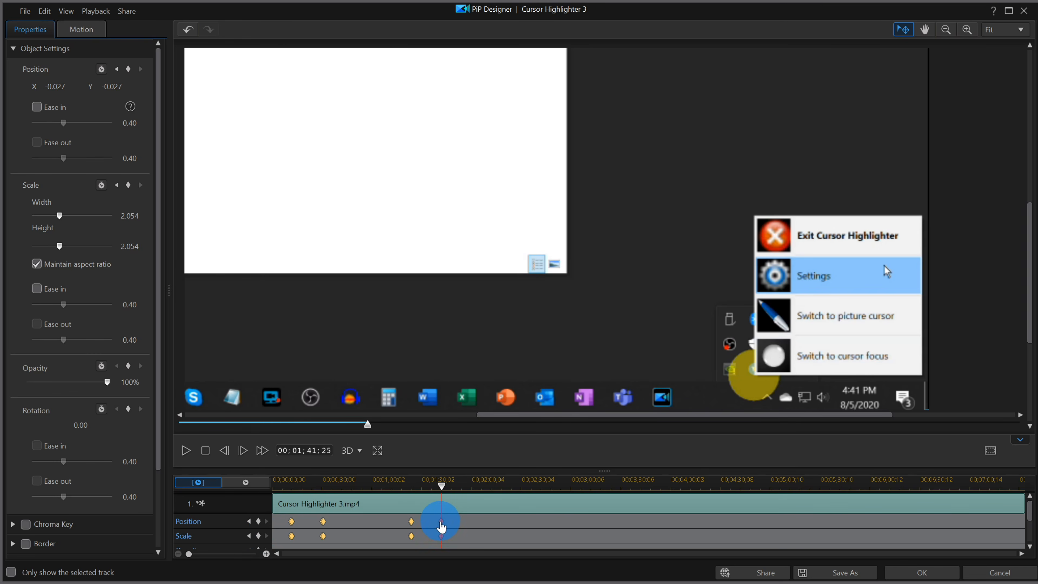
# Add position and scale keyframes at 00;01;44;14, where the Cursor Highlighter Options dialog is open.
pyautogui.click(267, 554)
pyautogui.click(267, 554)
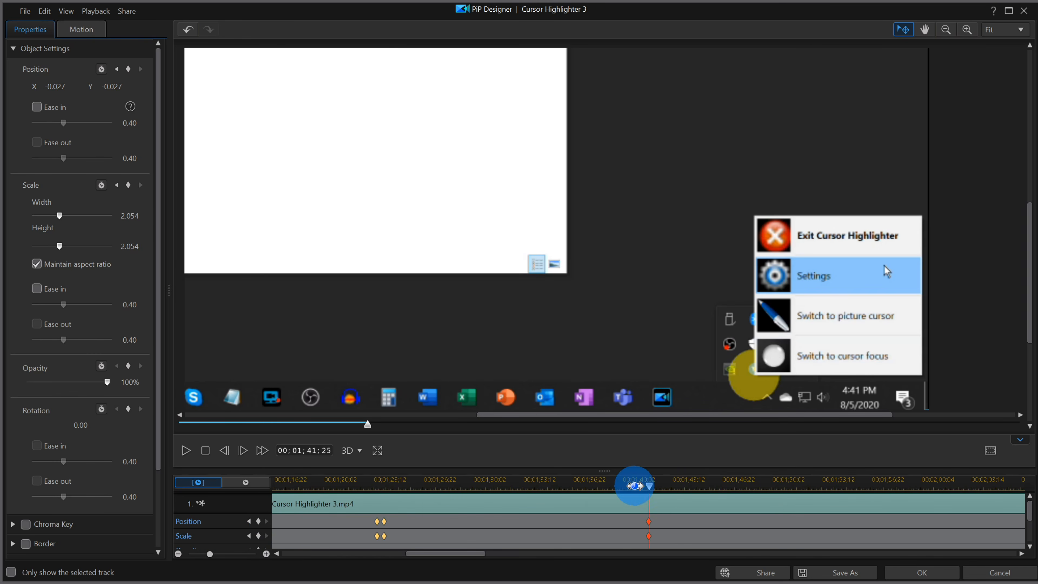
pyautogui.moveTo(650, 488); pyautogui.dragTo(688, 486)
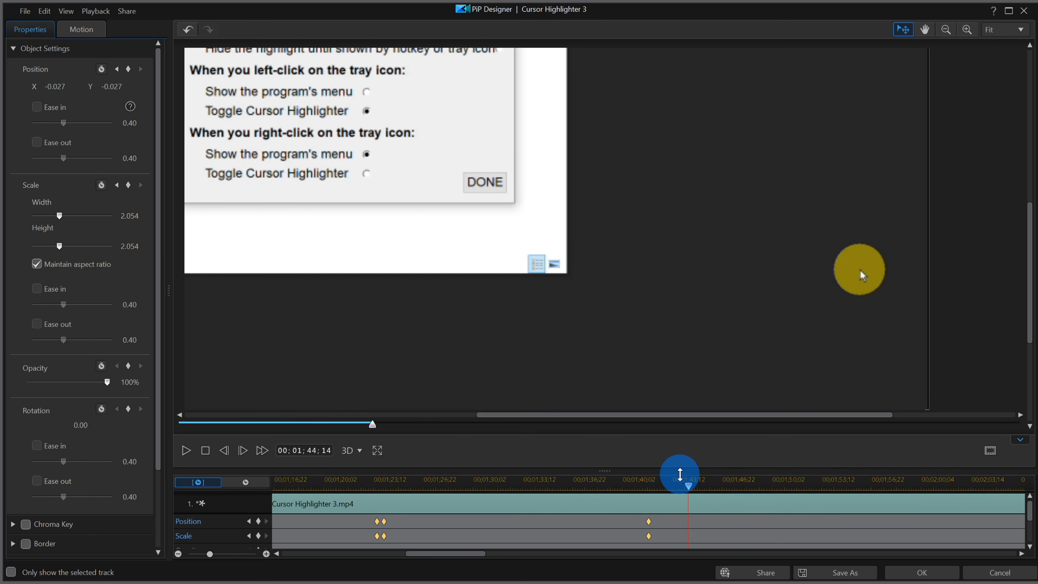
pyautogui.click(259, 522)
pyautogui.click(258, 535)
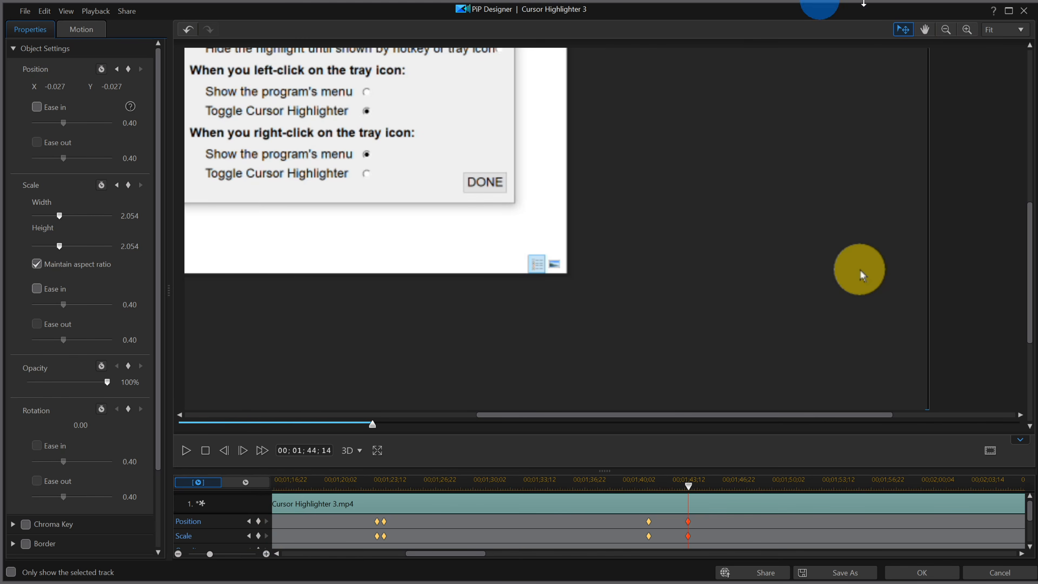
# Lower the clip's opacity to 30% and centre the clip at X 0.500, Y 0.500 to frame the options dialog.
pyautogui.click(946, 30)
pyautogui.click(946, 30)
pyautogui.click(947, 30)
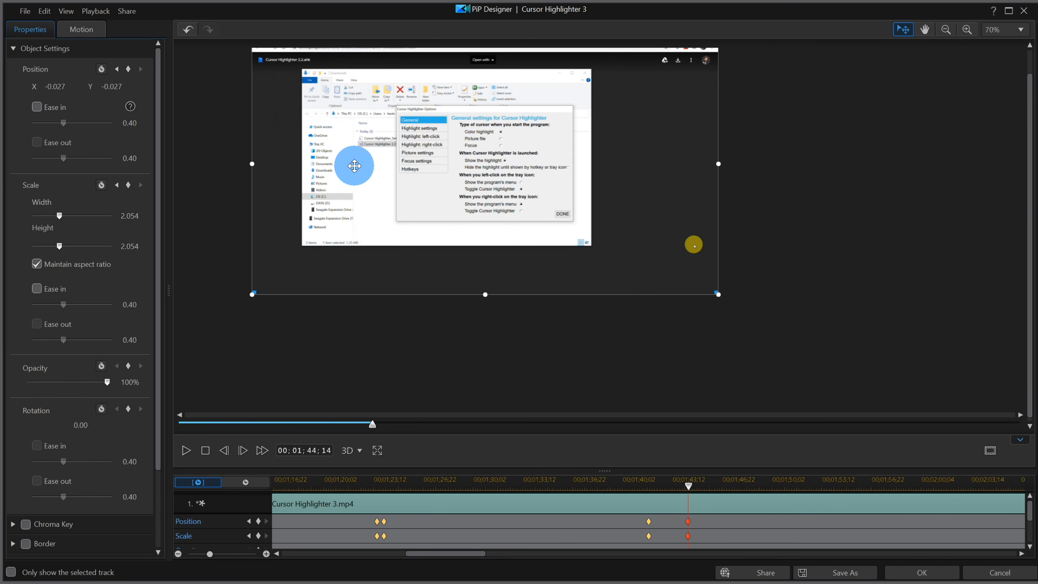
pyautogui.moveTo(107, 382); pyautogui.dragTo(51, 387)
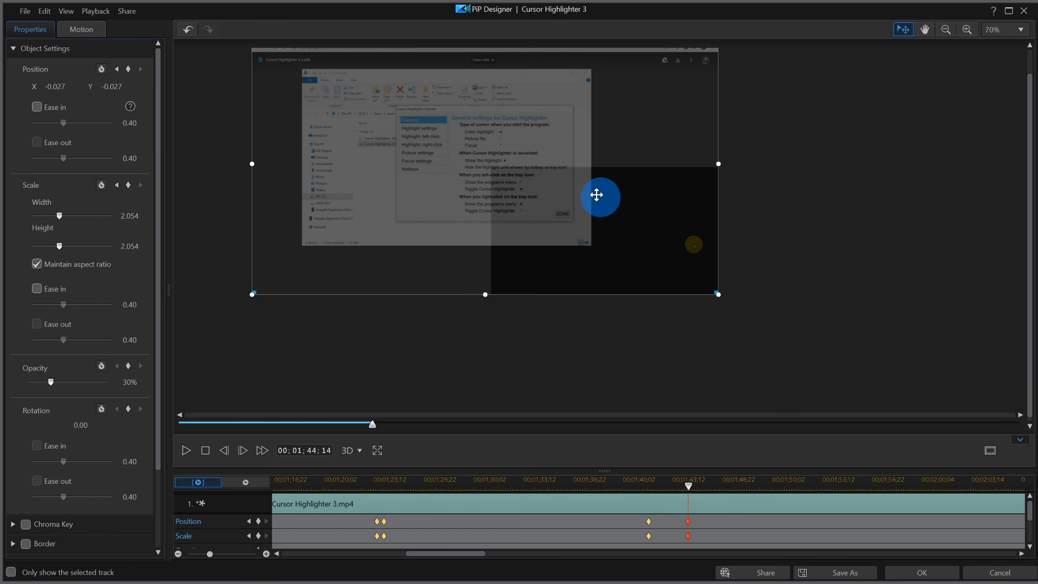
pyautogui.moveTo(553, 176); pyautogui.dragTo(670, 242)
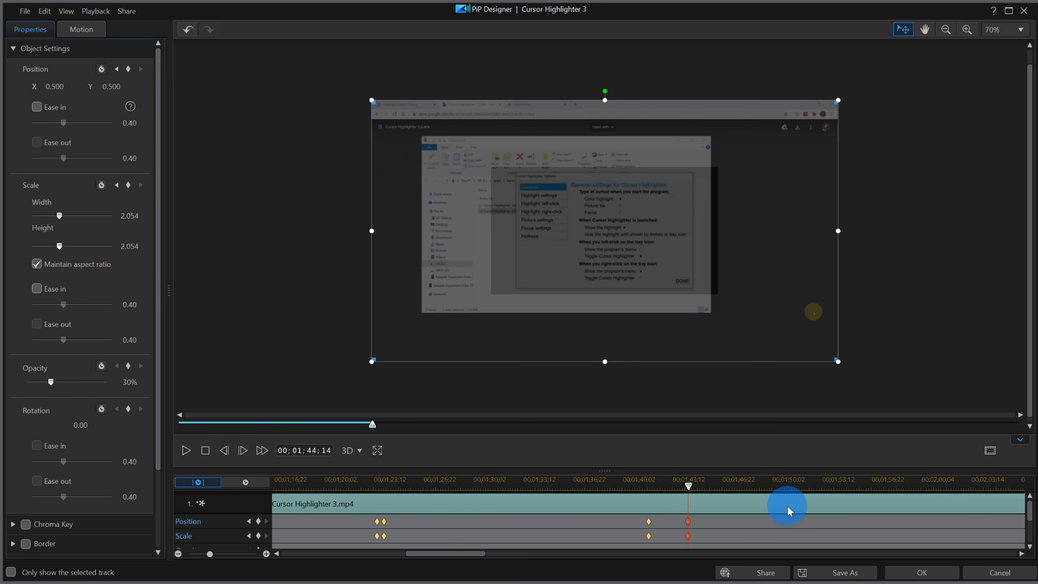
# Apply the PiP Designer edits and play the pan from the tray menu to the options dialog in the project.
pyautogui.click(917, 575)
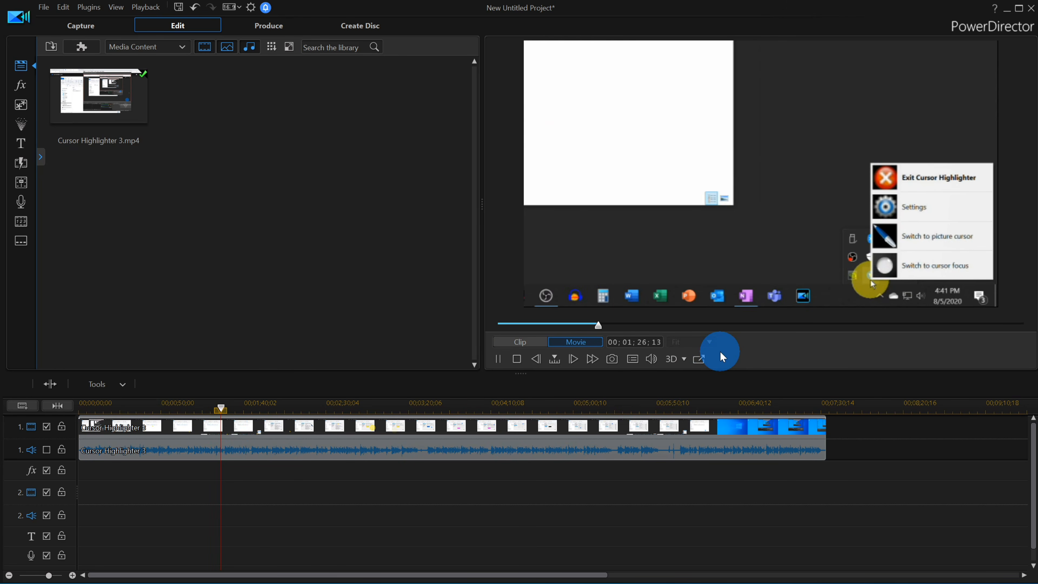
pyautogui.moveTo(224, 408); pyautogui.dragTo(245, 410)
pyautogui.press('space')
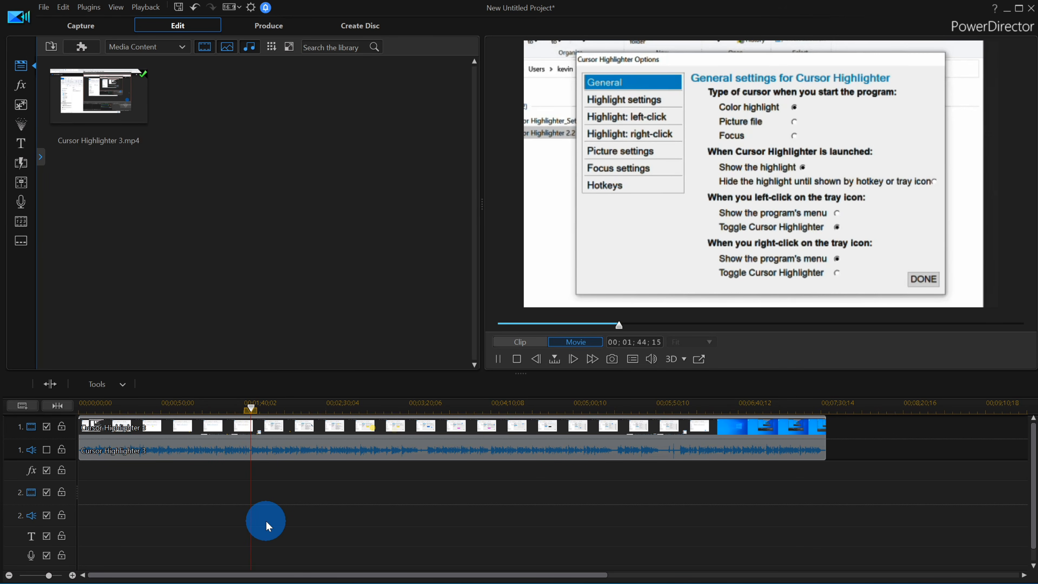
pyautogui.press('space')
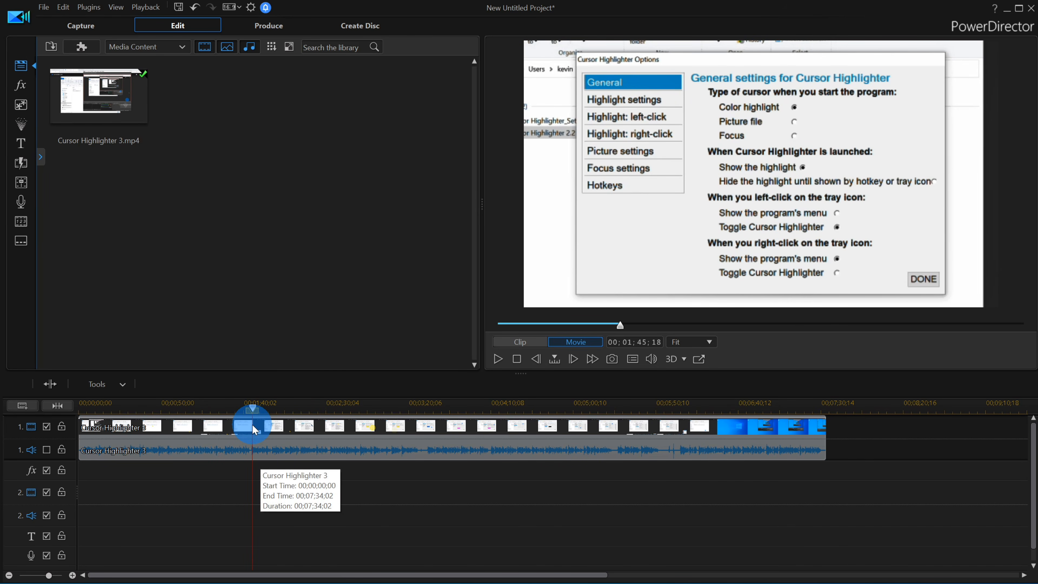
# Reopen the clip in the PiP Designer and move the position keyframe that starts the pan to 00;01;43;14.
pyautogui.click(255, 429)
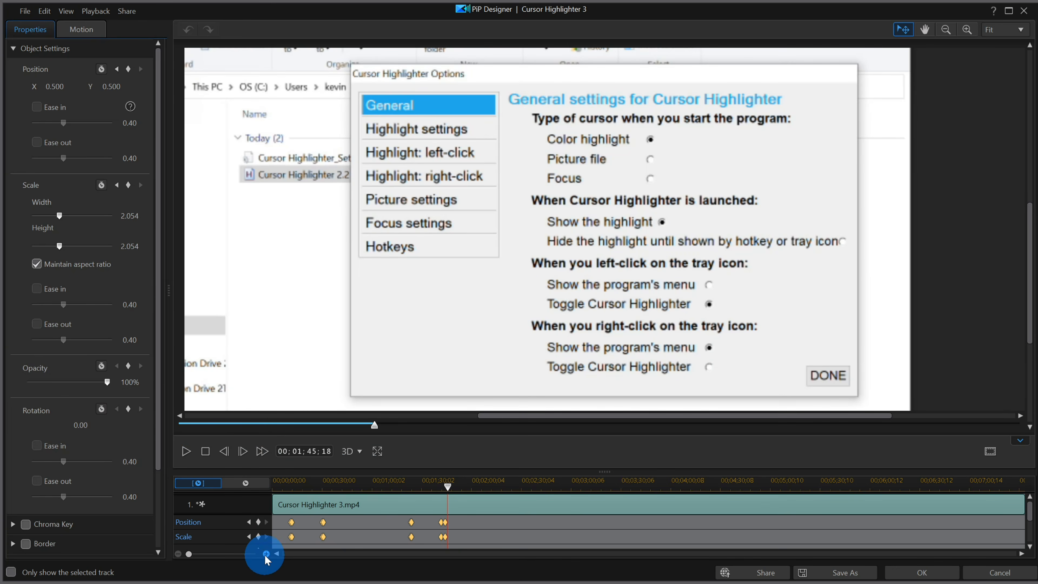
pyautogui.click(266, 553)
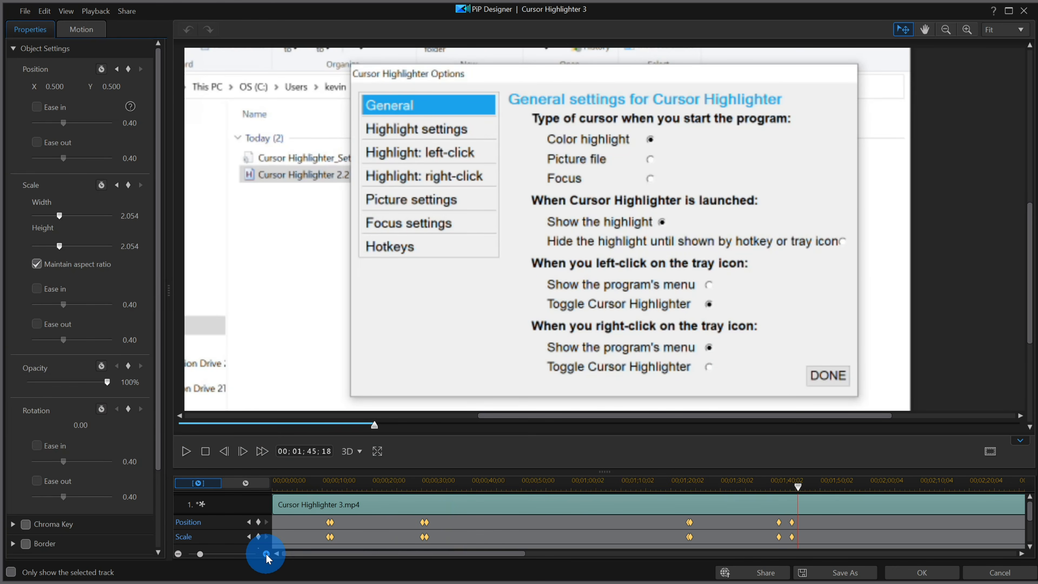
pyautogui.click(266, 554)
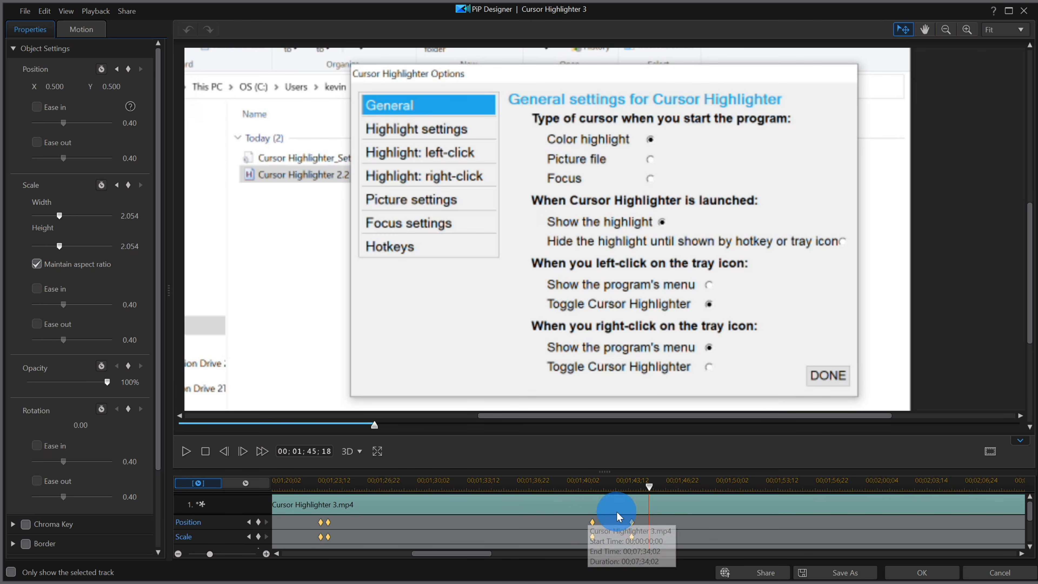
pyautogui.click(593, 523)
pyautogui.moveTo(598, 527); pyautogui.dragTo(609, 530)
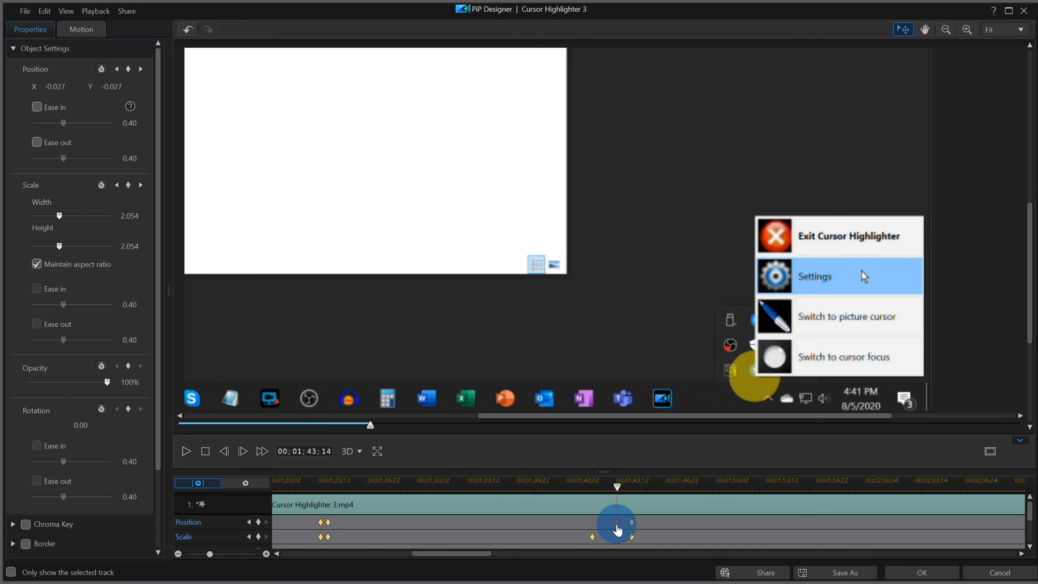
# Move the matching scale keyframe to 00;01;43;14, aligning it with the position keyframe.
pyautogui.click(592, 537)
pyautogui.moveTo(593, 544); pyautogui.dragTo(617, 545)
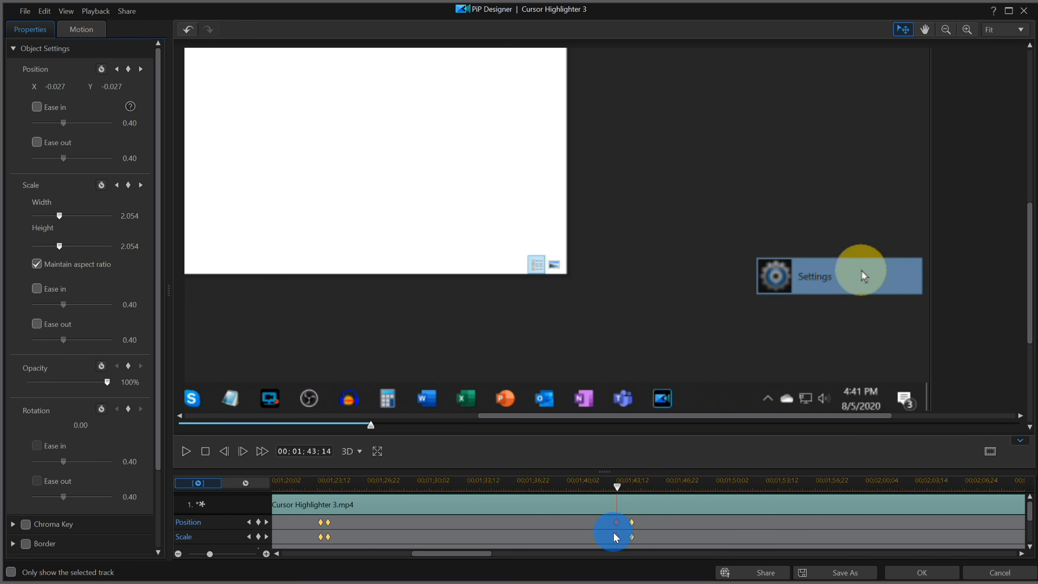
pyautogui.click(618, 542)
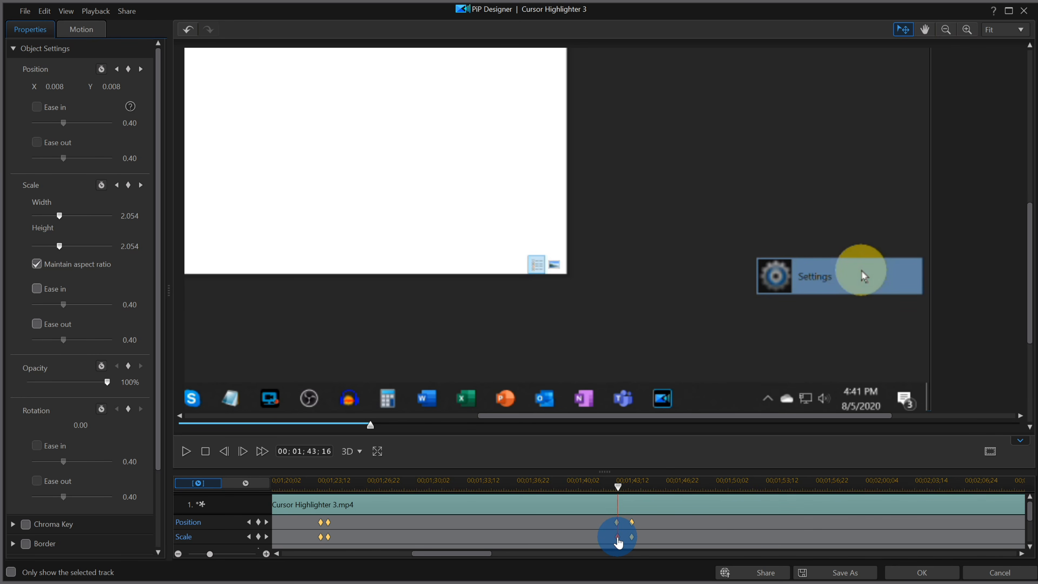
pyautogui.click(616, 542)
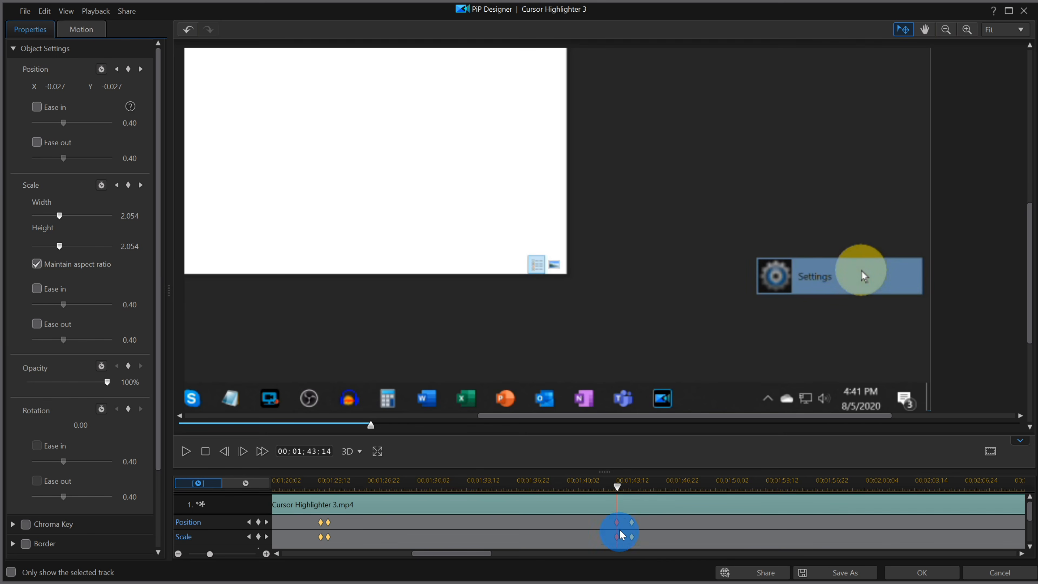
# Apply the retimed keyframes and play the pan to the options dialog in the project from about 00;01;39;19.
pyautogui.click(922, 575)
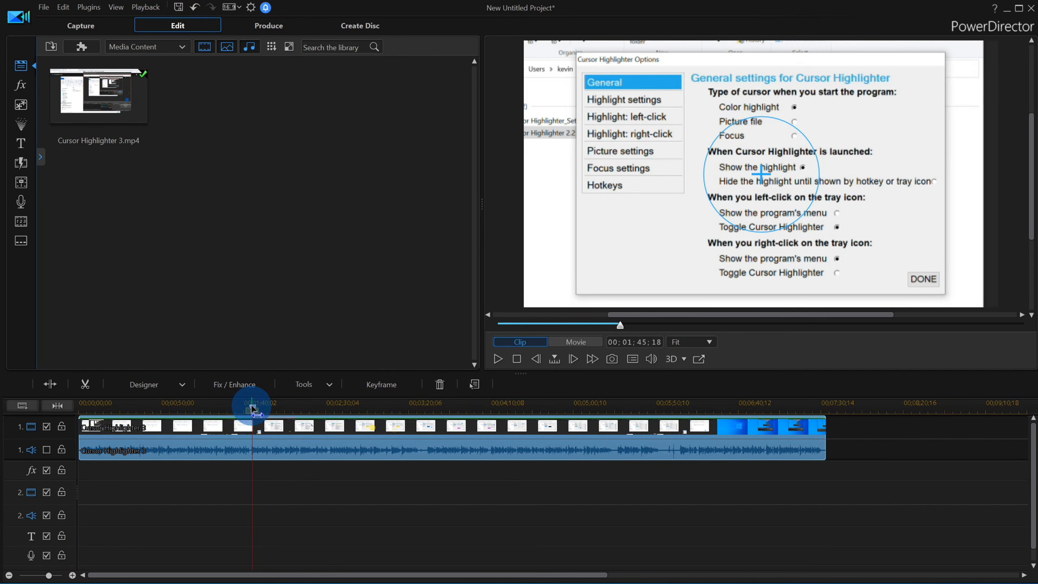
pyautogui.click(251, 409)
pyautogui.moveTo(249, 408); pyautogui.dragTo(242, 408)
pyautogui.press('space')
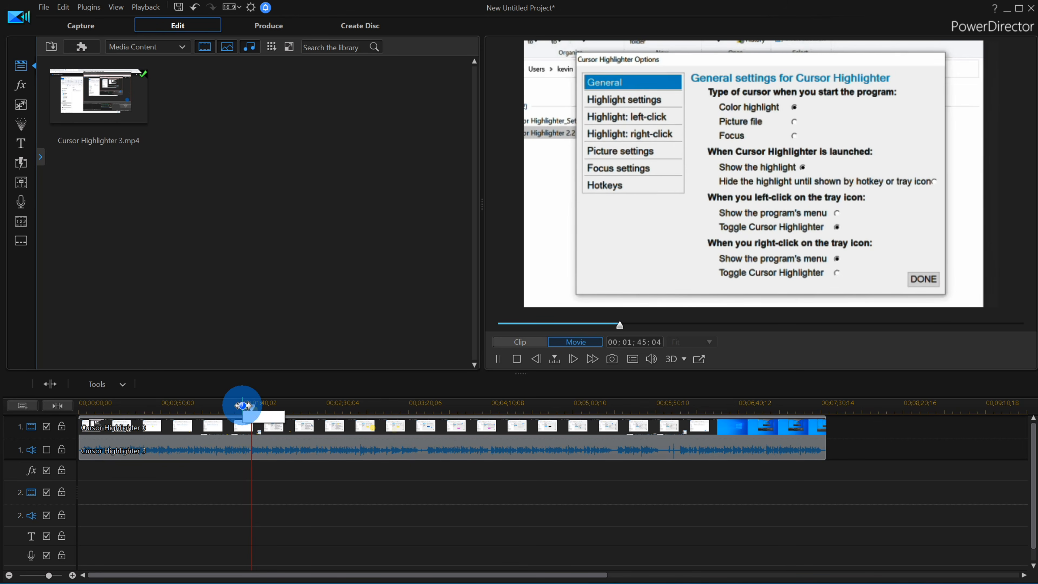
pyautogui.press('space')
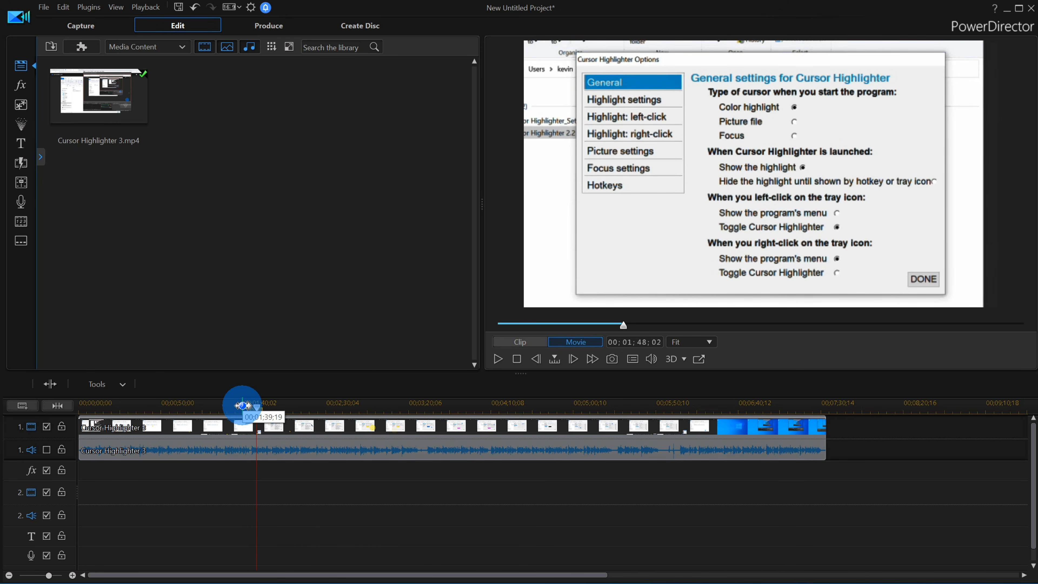